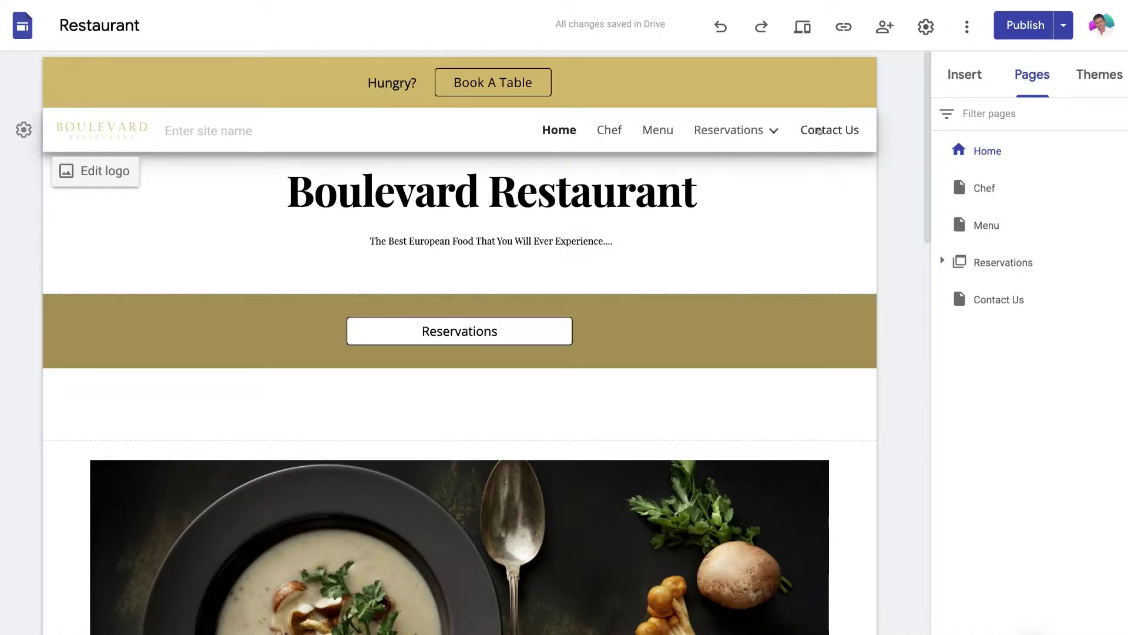
# Go to the Contact Us page of the Boulevard site and scroll through it
pyautogui.click(833, 131)
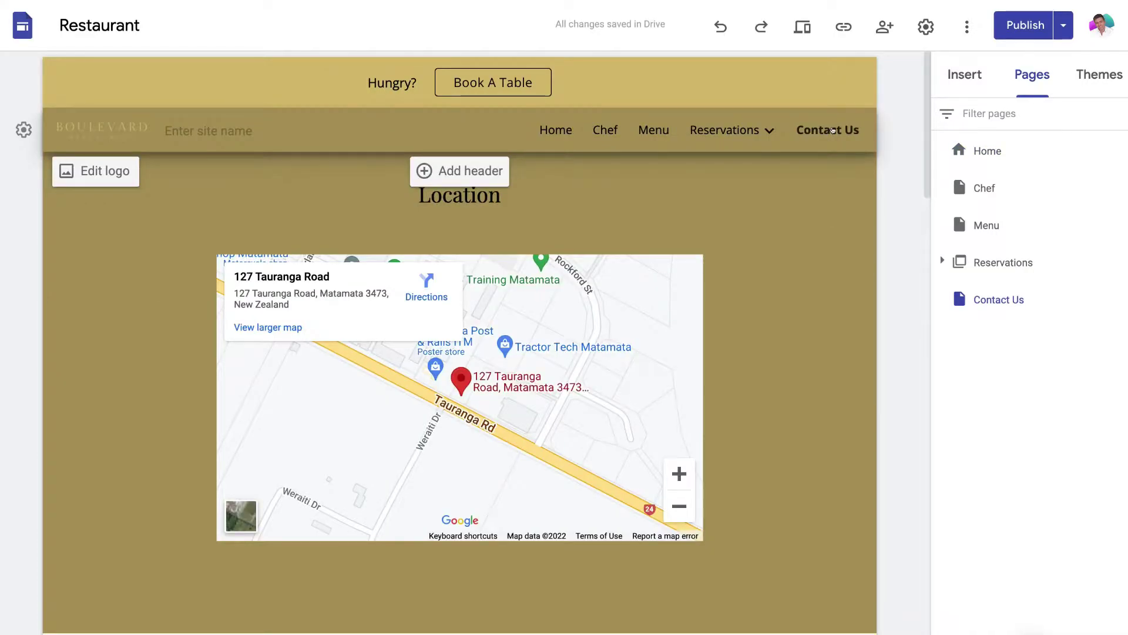
pyautogui.scroll(-10, 792, 256)
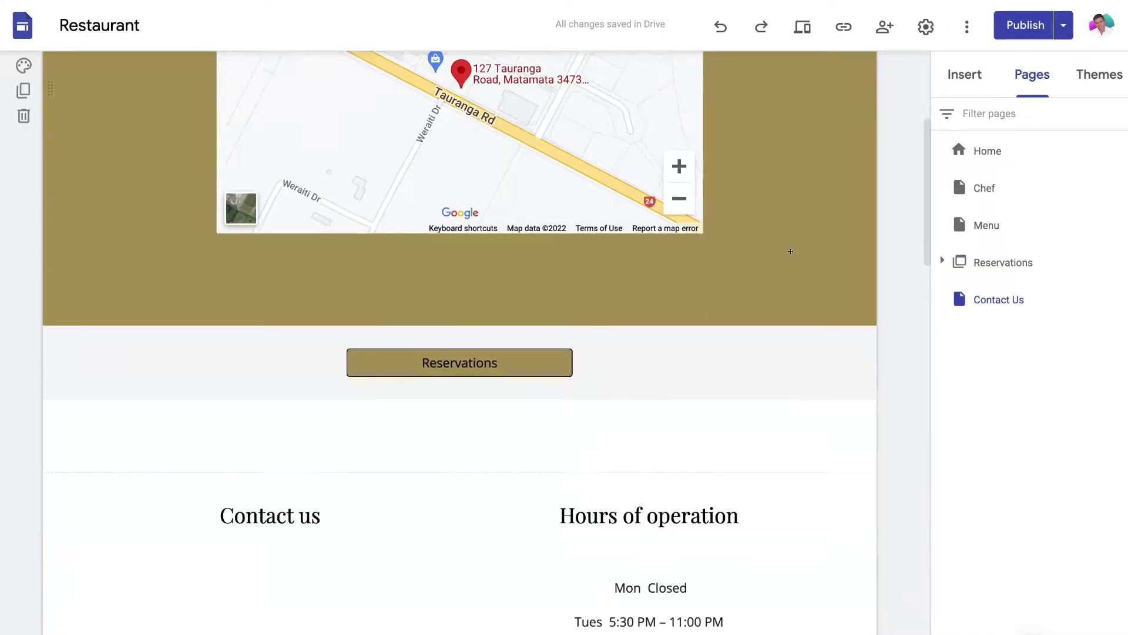
pyautogui.scroll(-15, 793, 253)
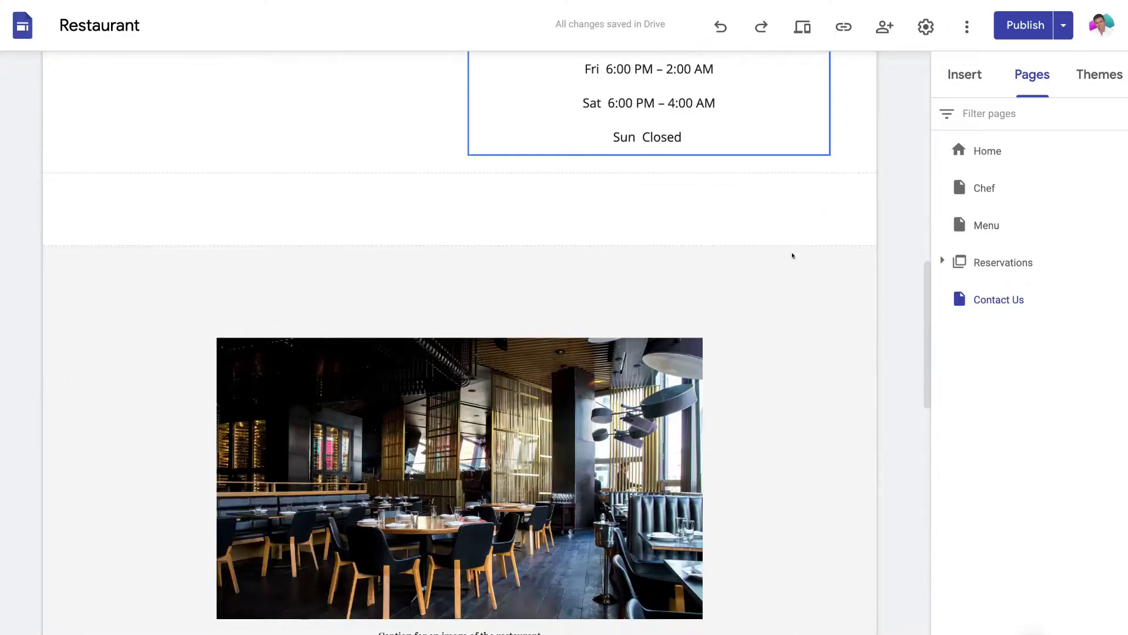
pyautogui.scroll(10, 794, 254)
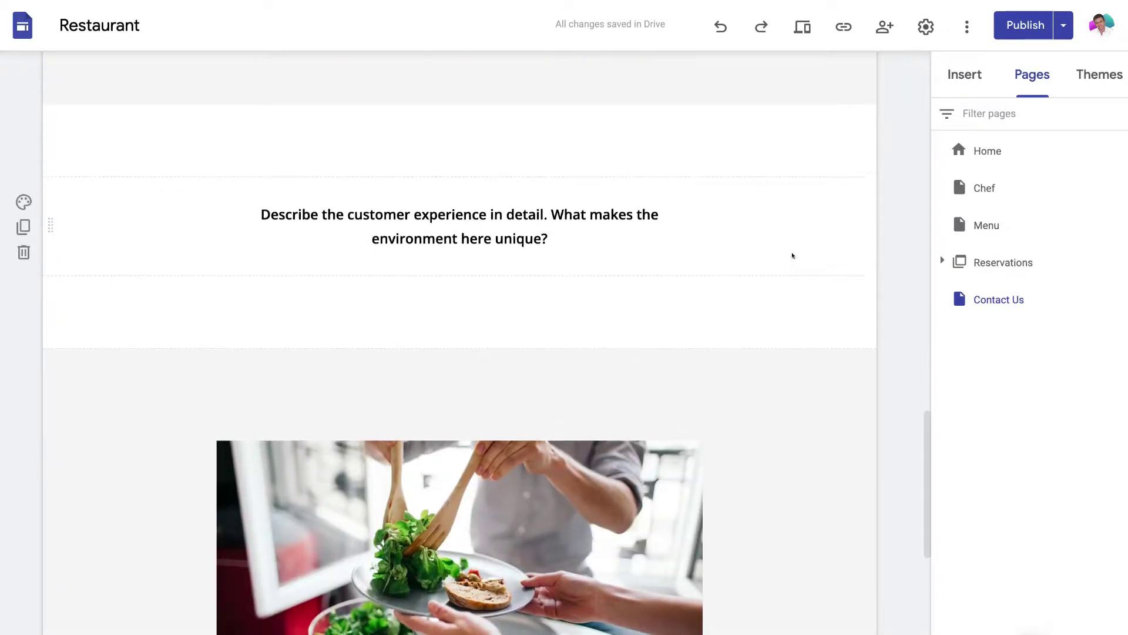
pyautogui.scroll(12, 880, 204)
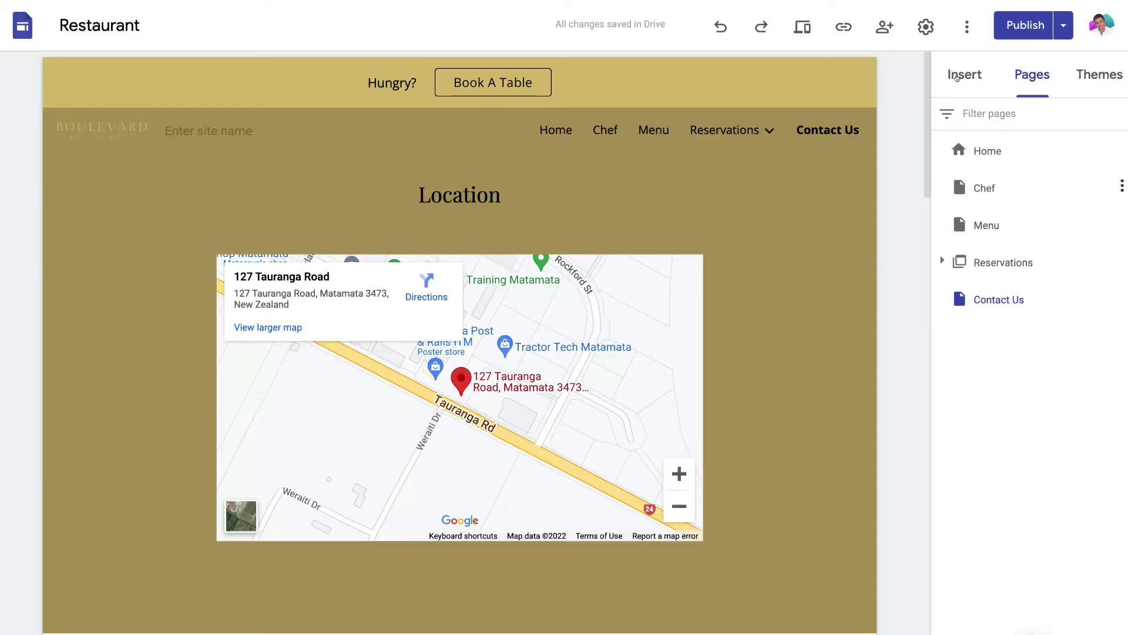
# Insert a form on the page by creating a new blank Google Form from Drive
pyautogui.click(958, 77)
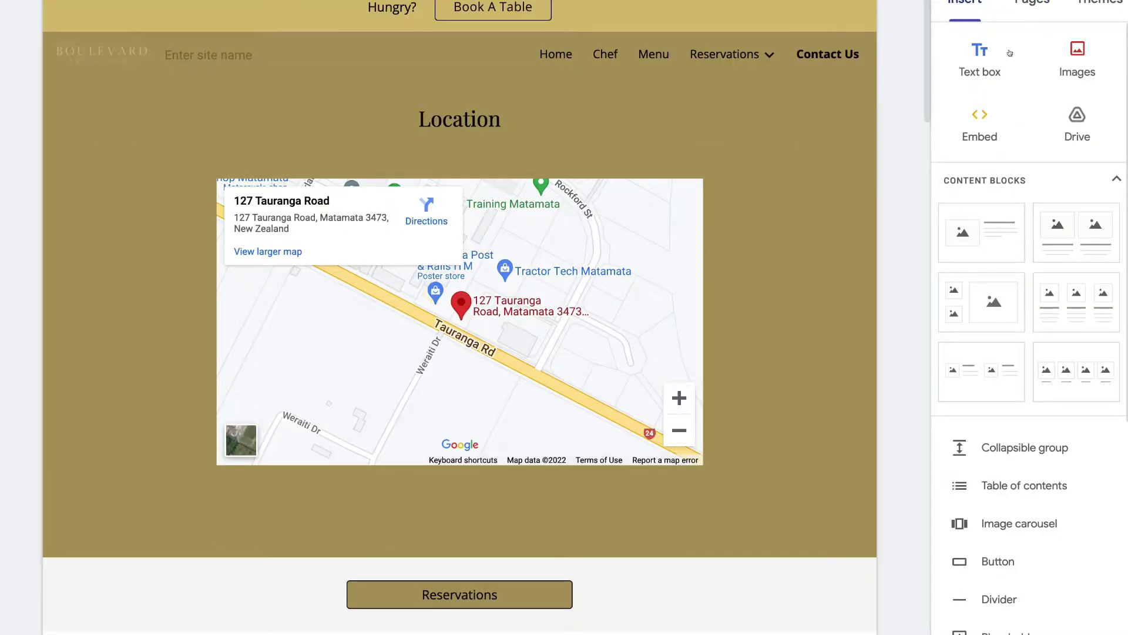
pyautogui.scroll(-5, 1026, 233)
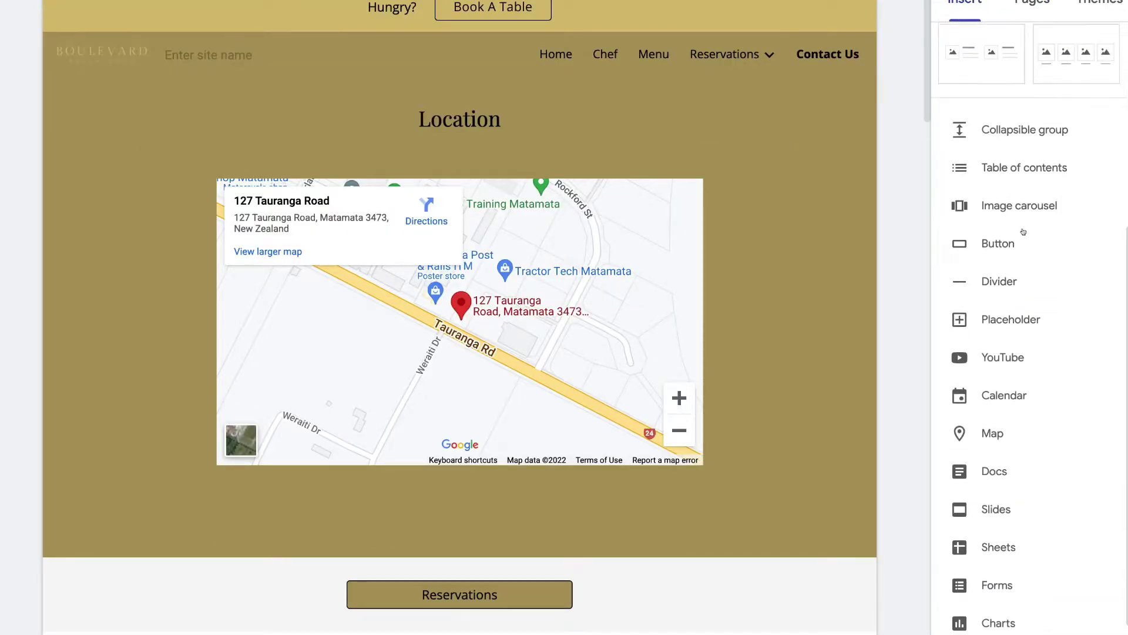
pyautogui.click(1023, 576)
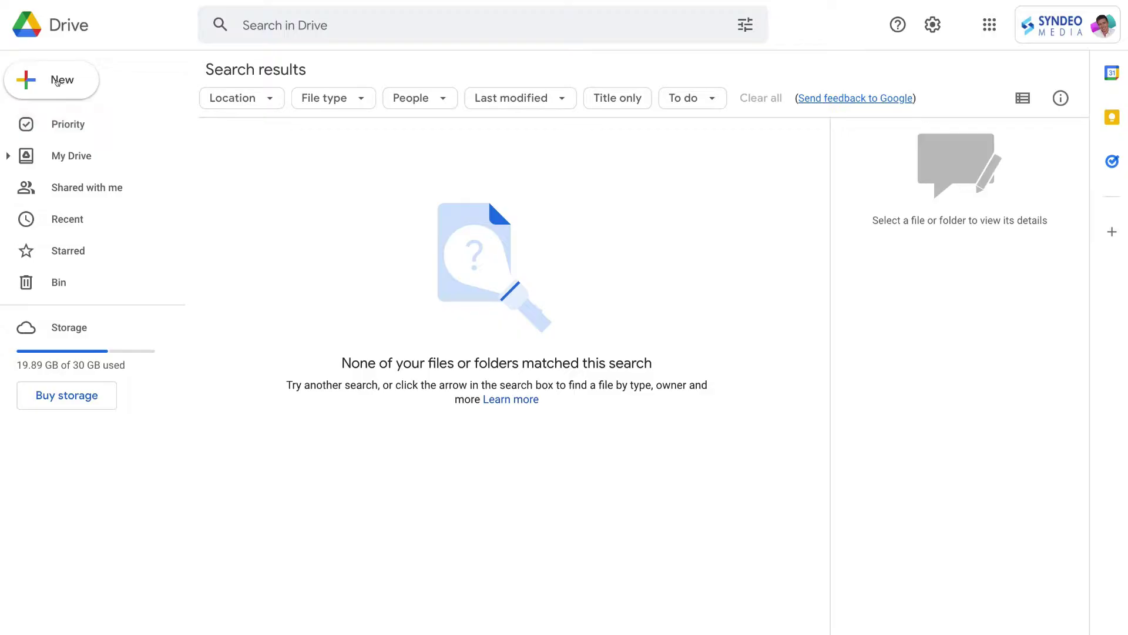
pyautogui.click(57, 86)
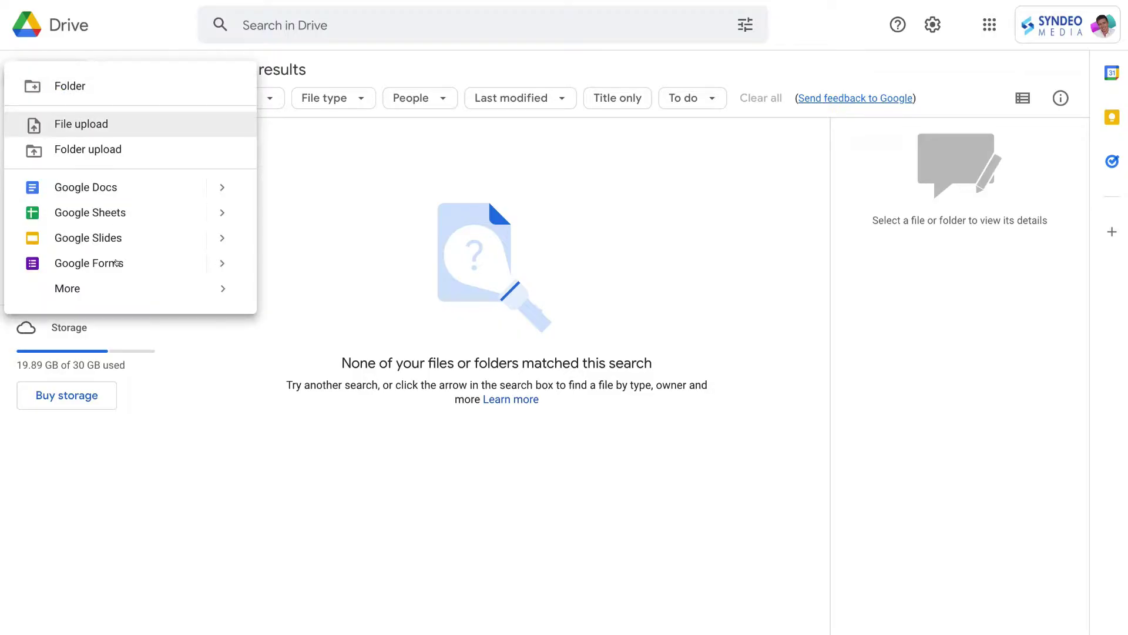
pyautogui.click(116, 263)
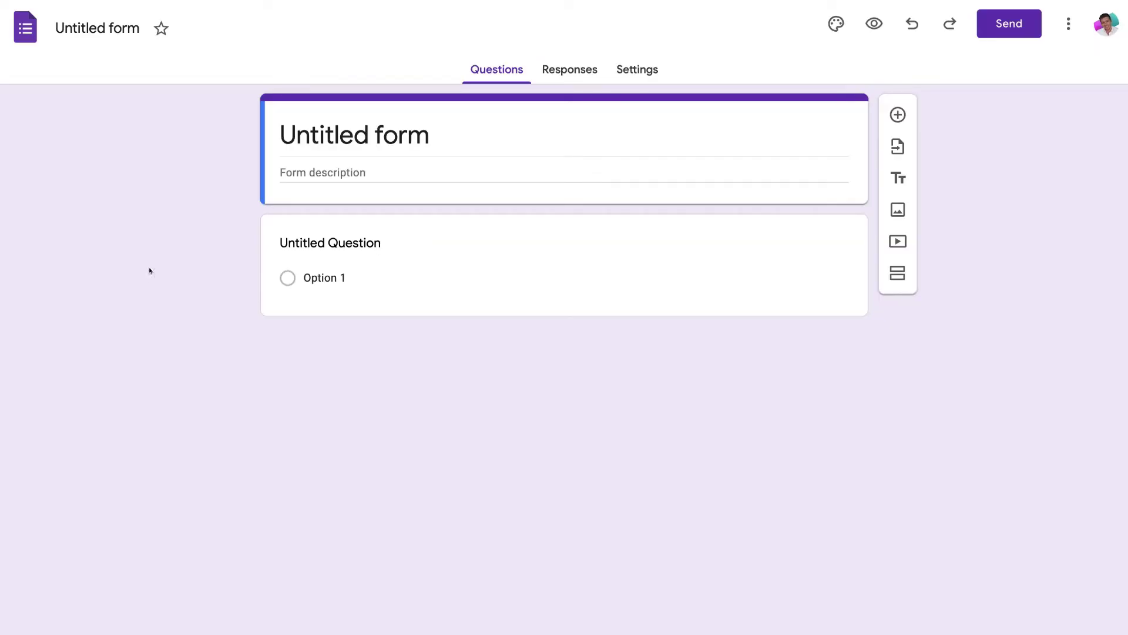
# Replace the placeholder form title with 'Contact Us'
pyautogui.click(380, 134)
pyautogui.hotkey('ctrl', 'a')
pyautogui.write('Contact Us')
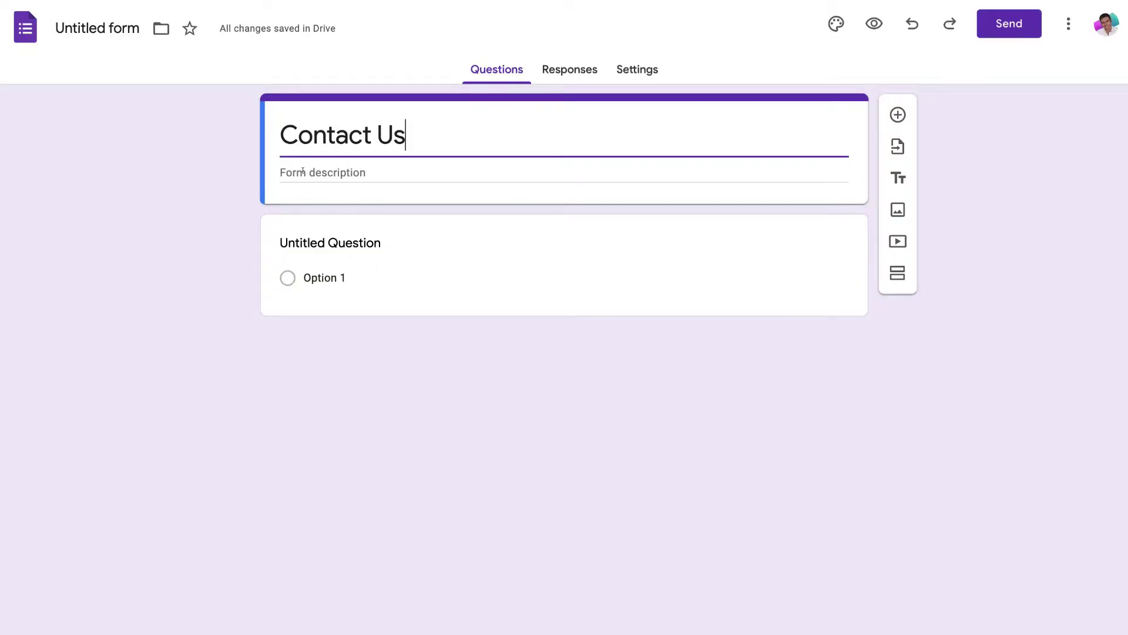
# Add the description 'Get in touch with us today.' and insert a new question
pyautogui.click(297, 171)
pyautogui.write('Get in touch with us today.')
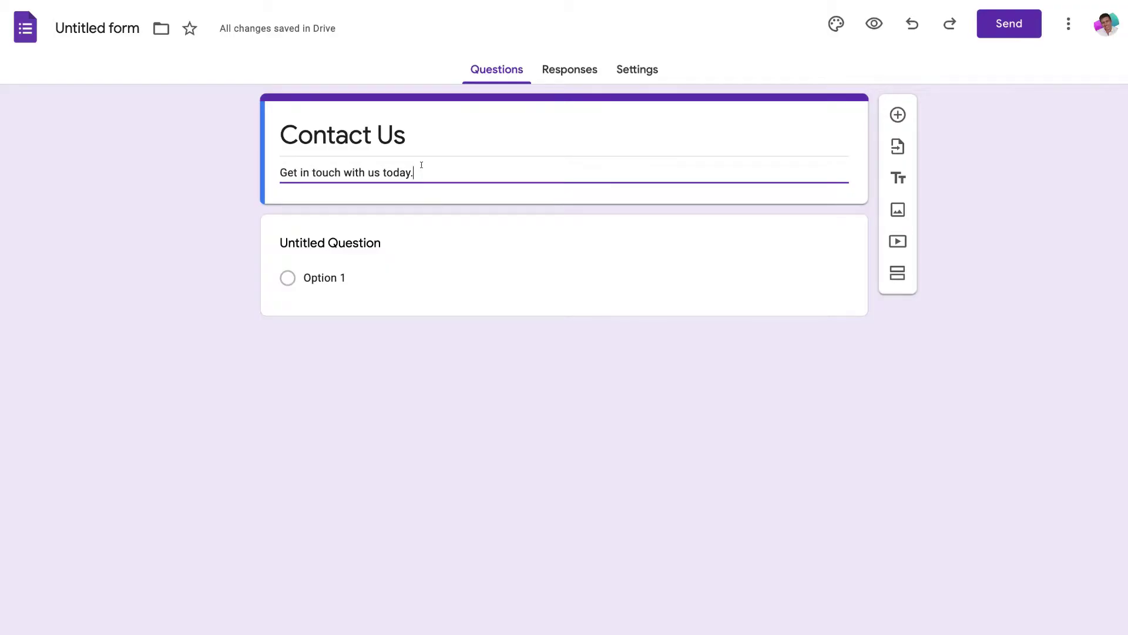
pyautogui.click(896, 114)
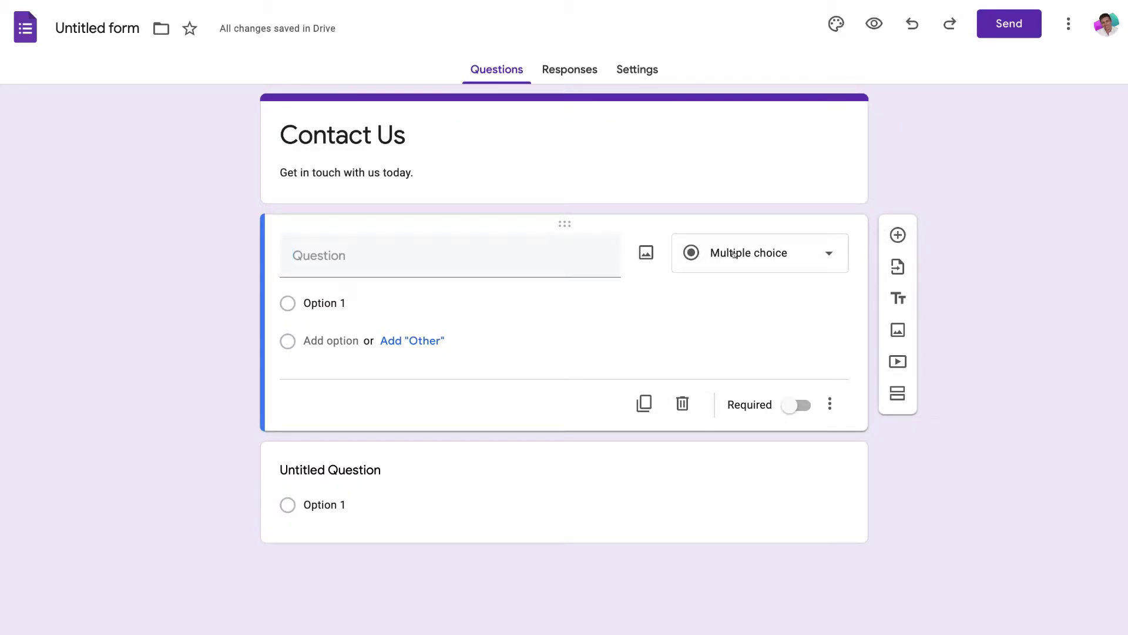
# Make the first question a required short-answer question titled 'Name'
pyautogui.click(781, 252)
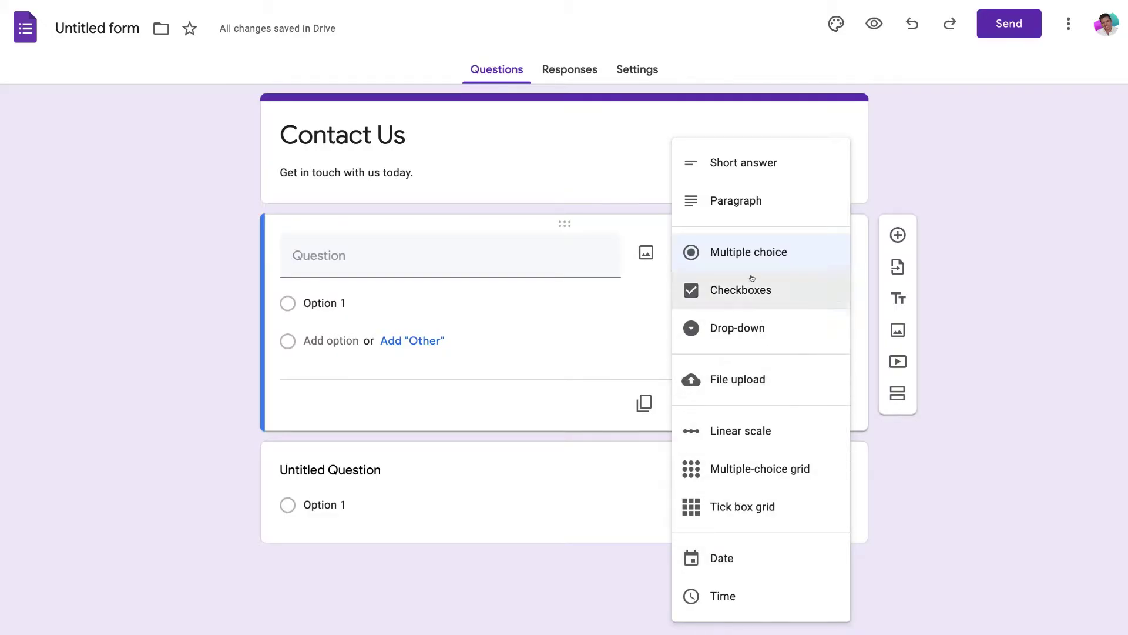
pyautogui.click(739, 163)
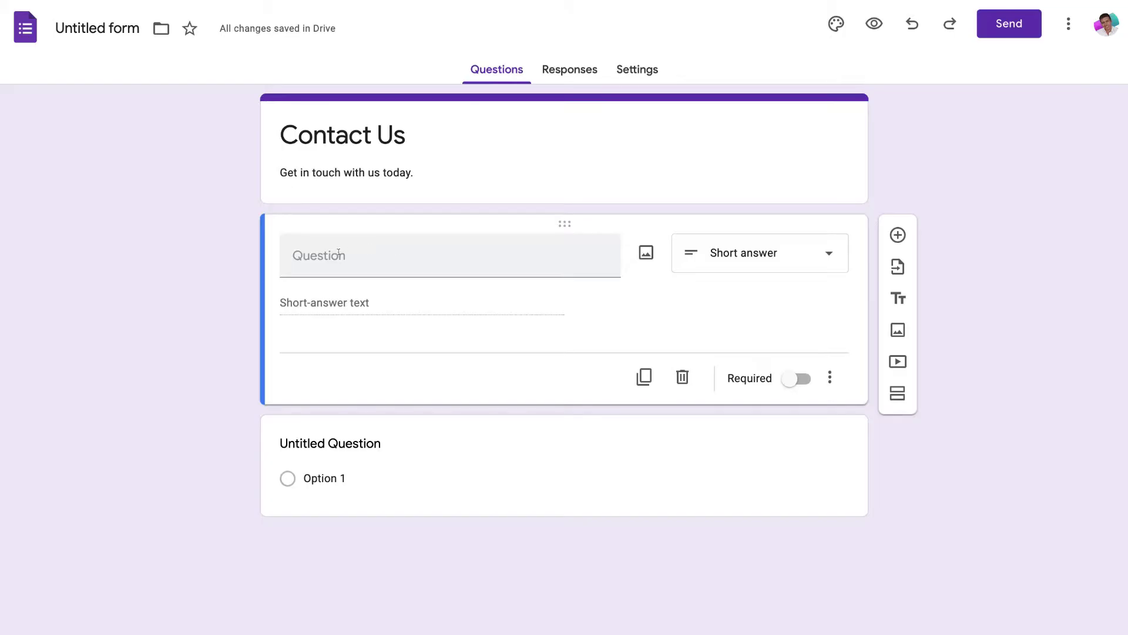
pyautogui.click(331, 255)
pyautogui.write('Name')
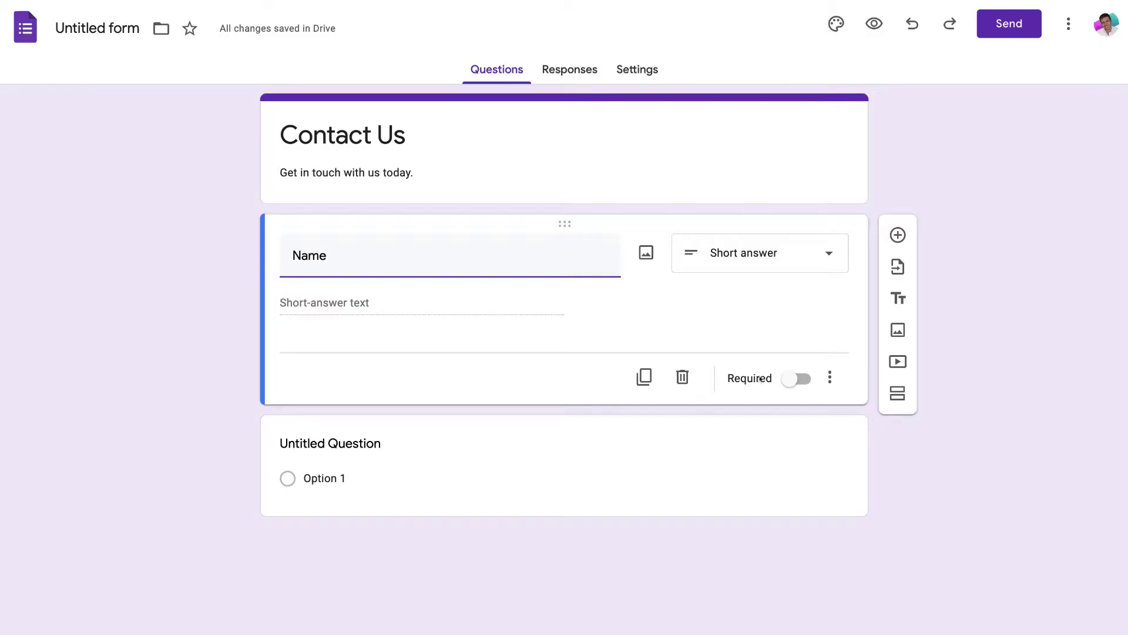
pyautogui.click(803, 377)
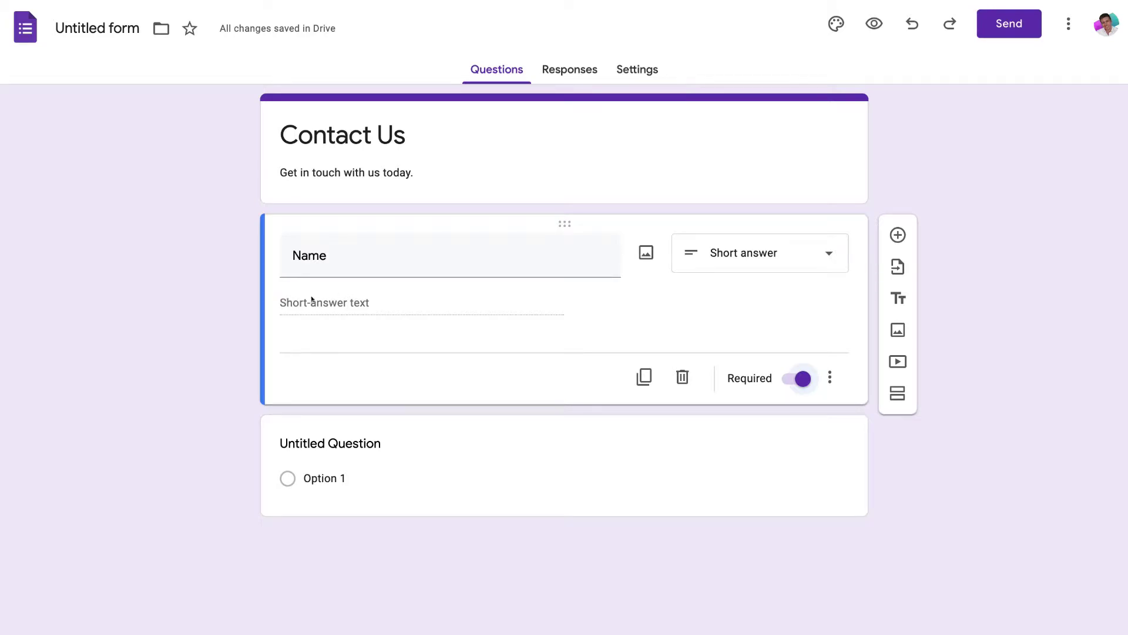
# Duplicate it into 'Email' and 'Phone number' questions, making Phone number optional
pyautogui.click(642, 373)
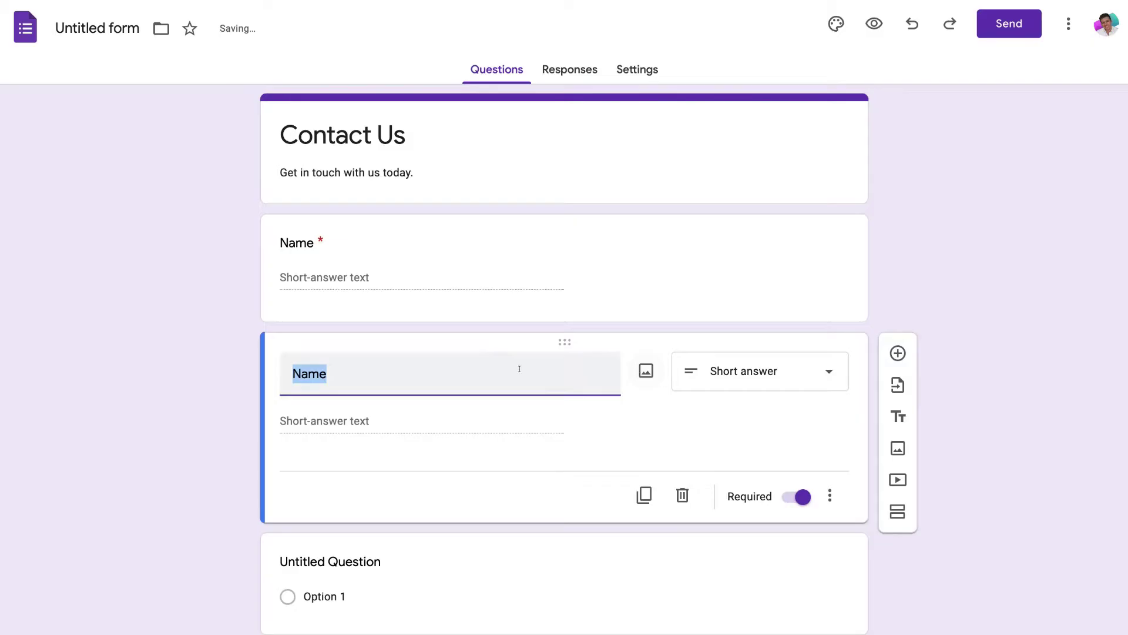
pyautogui.write('Email')
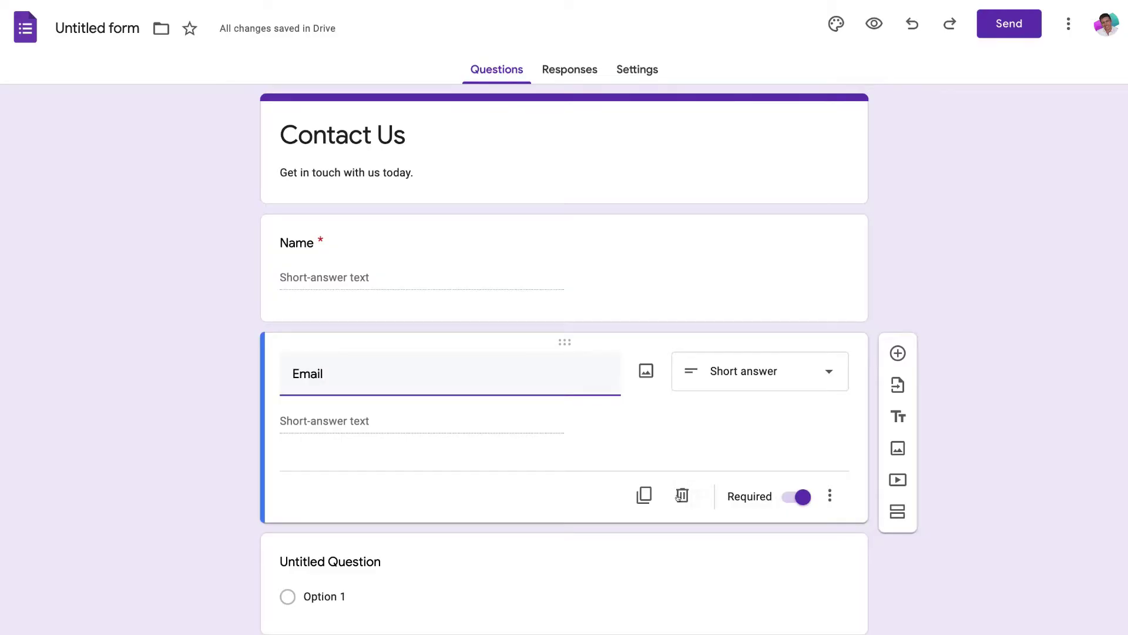
pyautogui.click(643, 495)
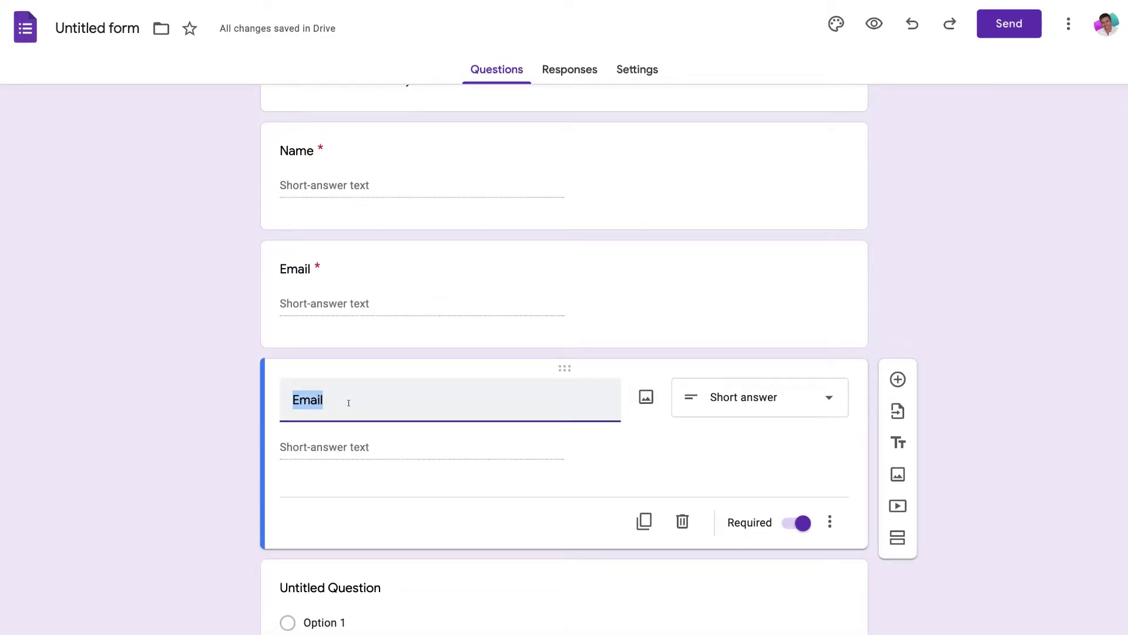
pyautogui.write('Phone number')
pyautogui.click(793, 521)
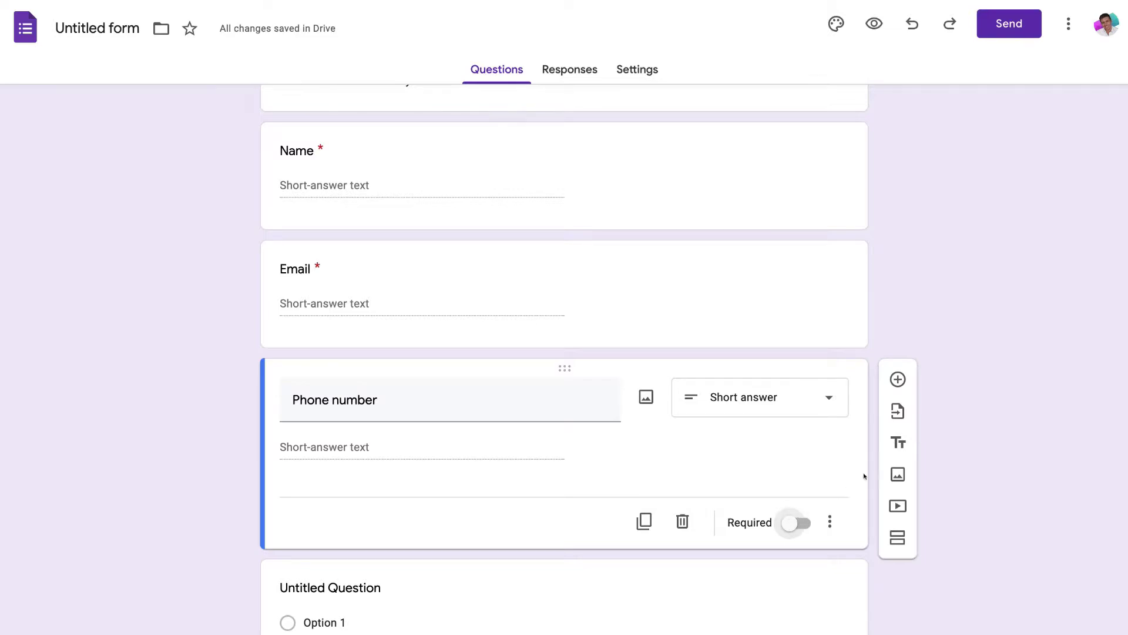
# Add a fourth paragraph question titled 'Message' below Phone number
pyautogui.click(897, 379)
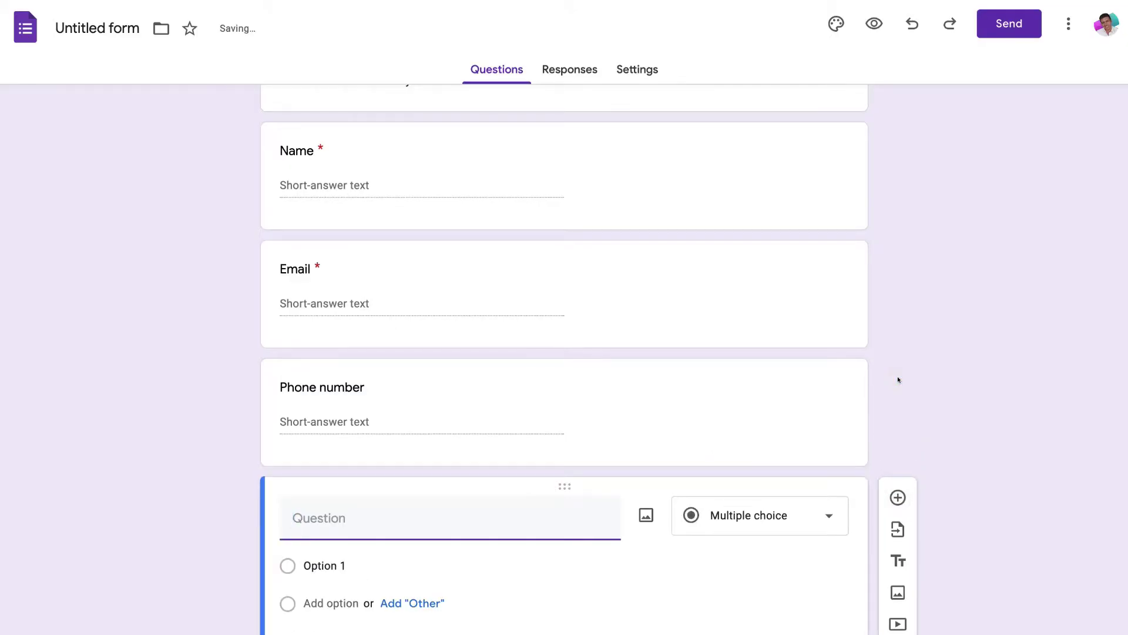
pyautogui.click(799, 515)
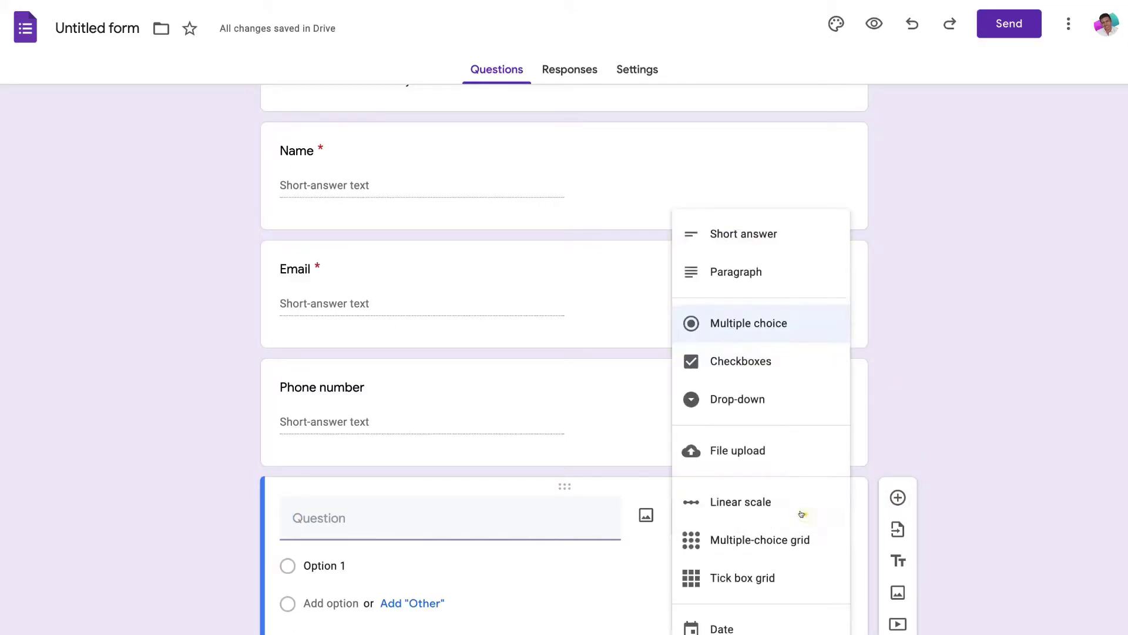
pyautogui.click(724, 272)
pyautogui.scroll(-2, 719, 360)
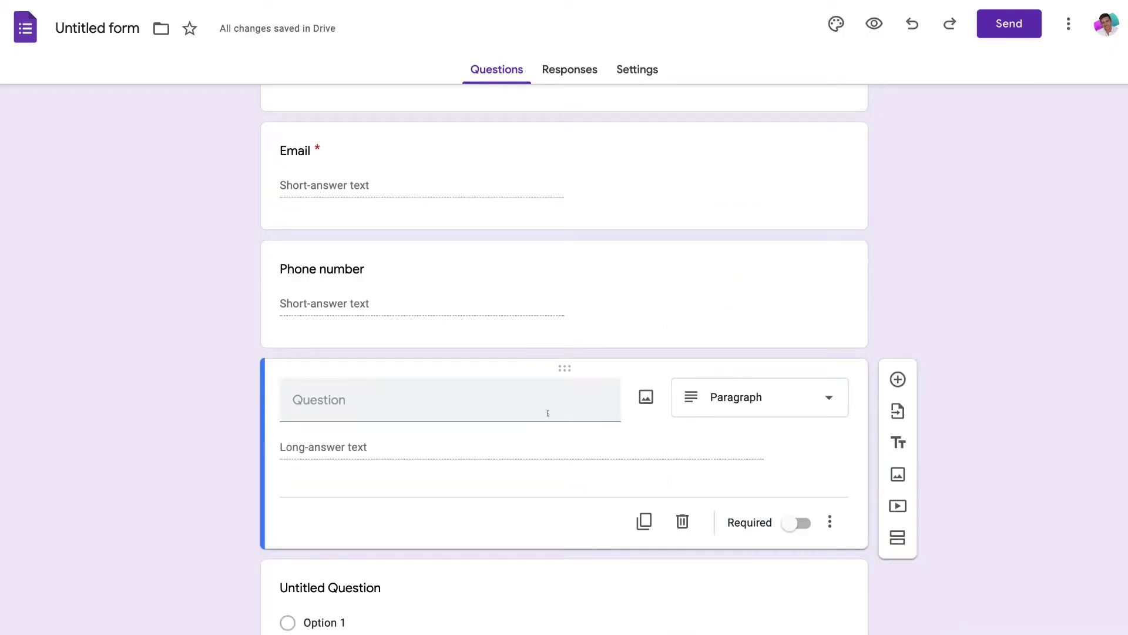
pyautogui.click(329, 399)
pyautogui.write('Message')
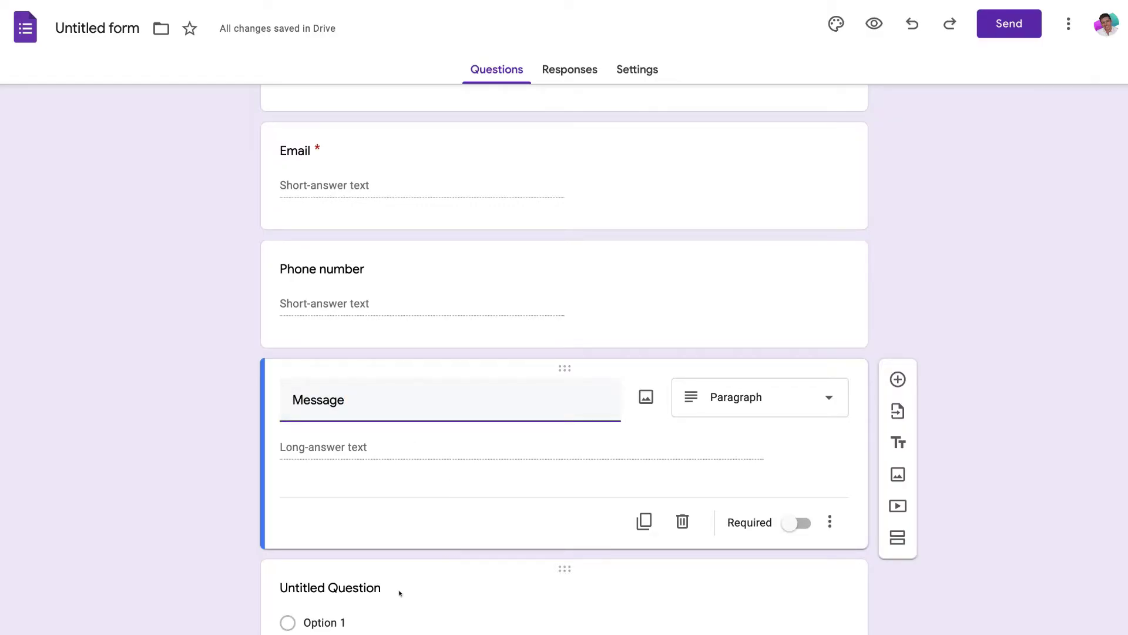
# Delete the leftover Untitled Question card
pyautogui.click(526, 608)
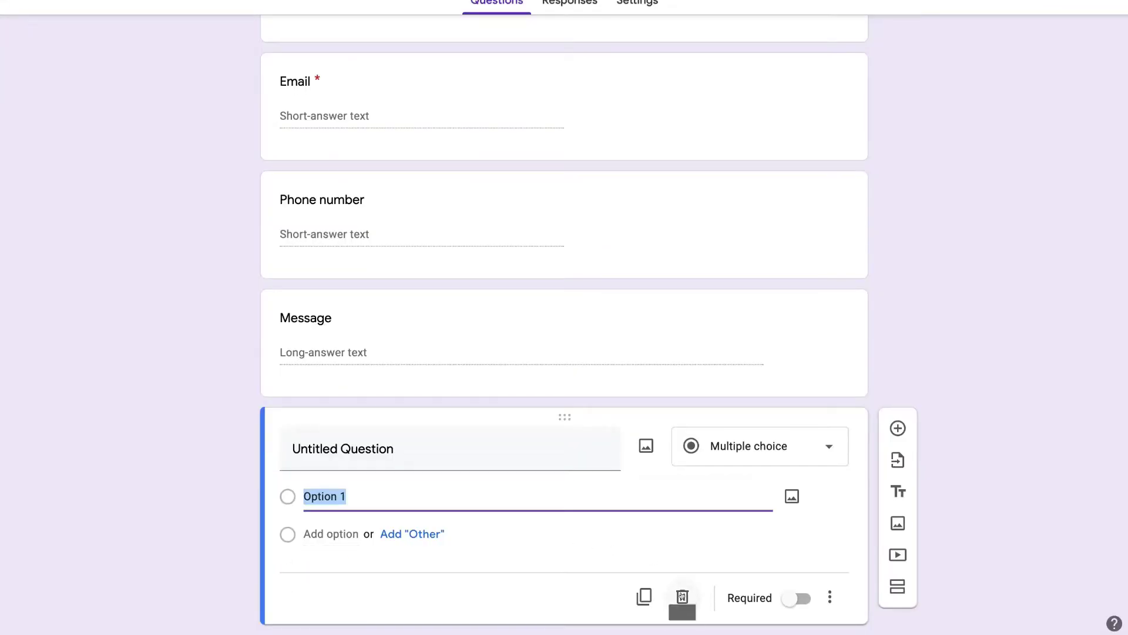
pyautogui.click(682, 595)
pyautogui.scroll(2, 664, 588)
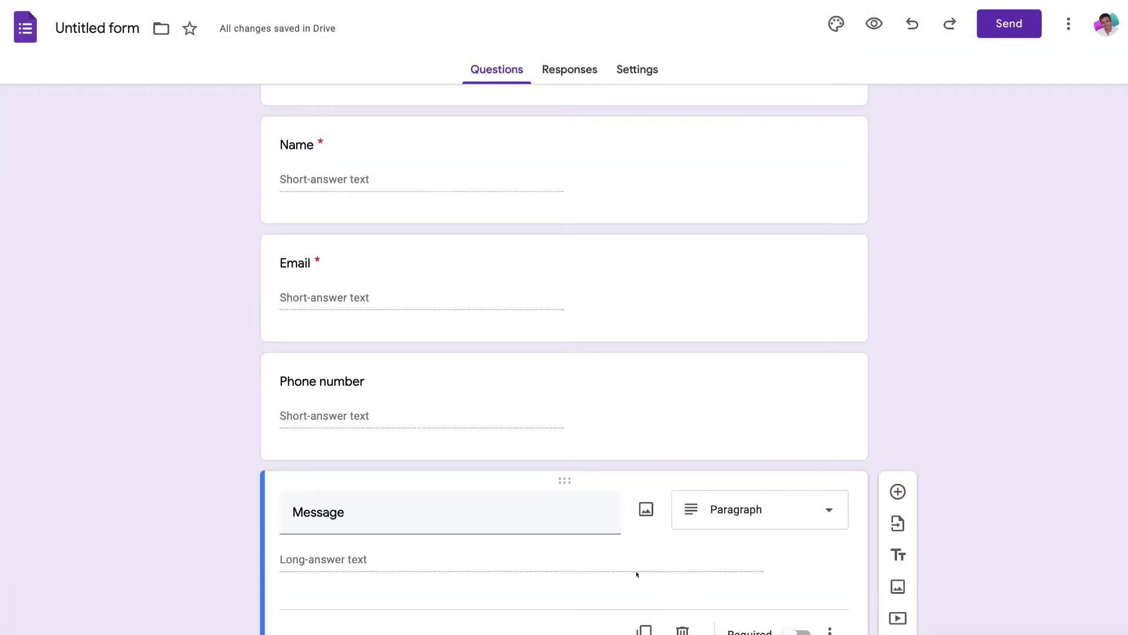
pyautogui.scroll(1, 588, 511)
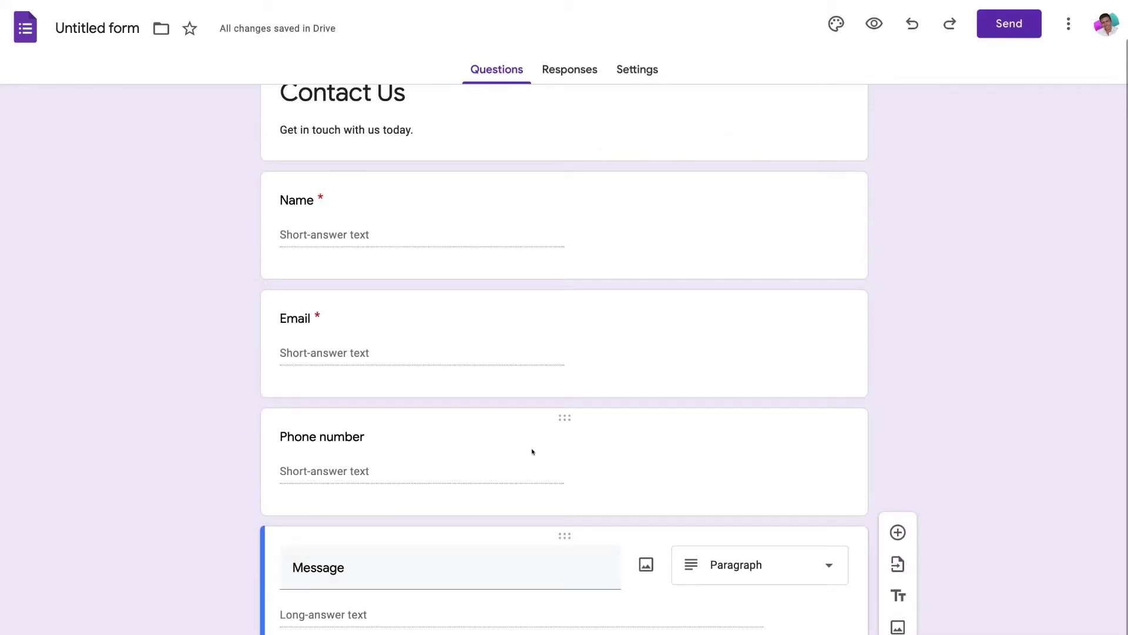
pyautogui.scroll(1, 521, 217)
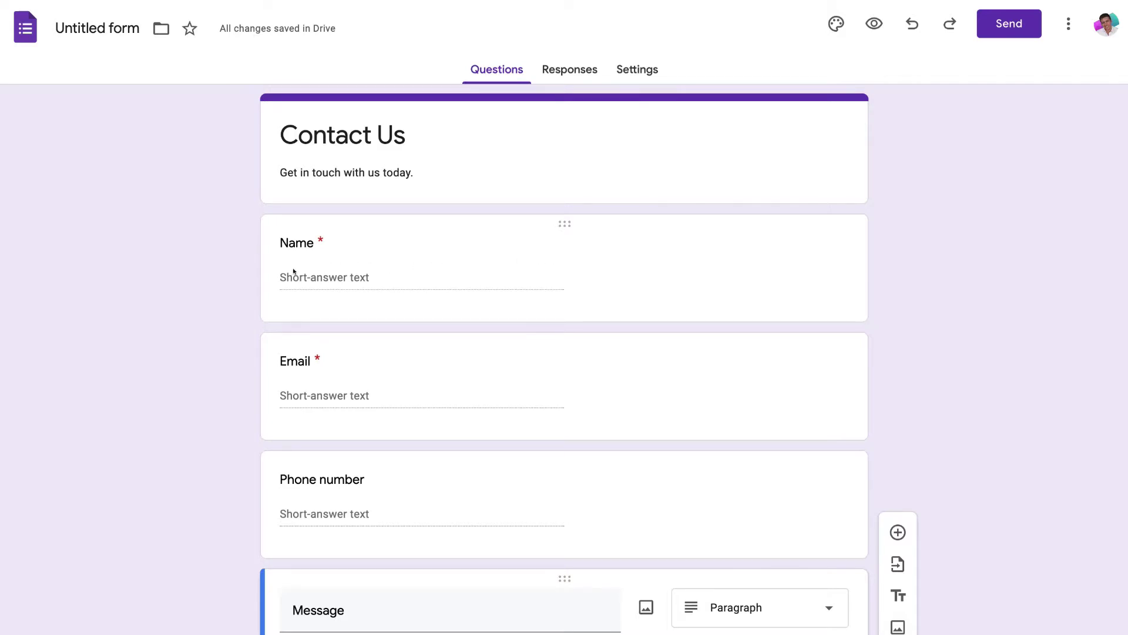
# Set the Message question's type to Paragraph
pyautogui.scroll(-3, 361, 276)
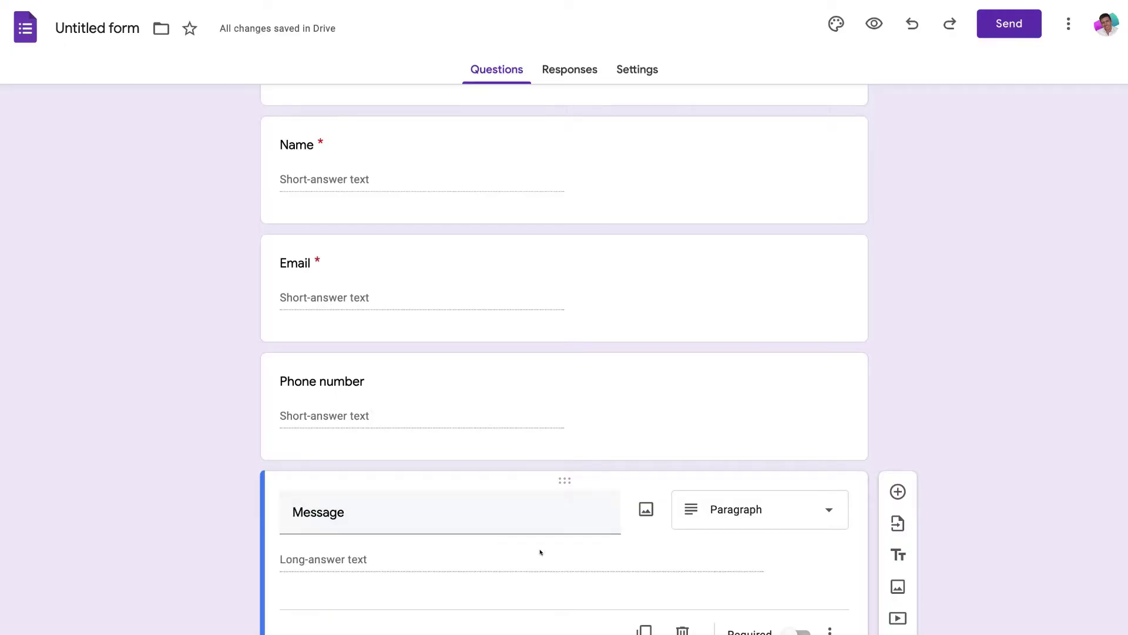
pyautogui.click(769, 509)
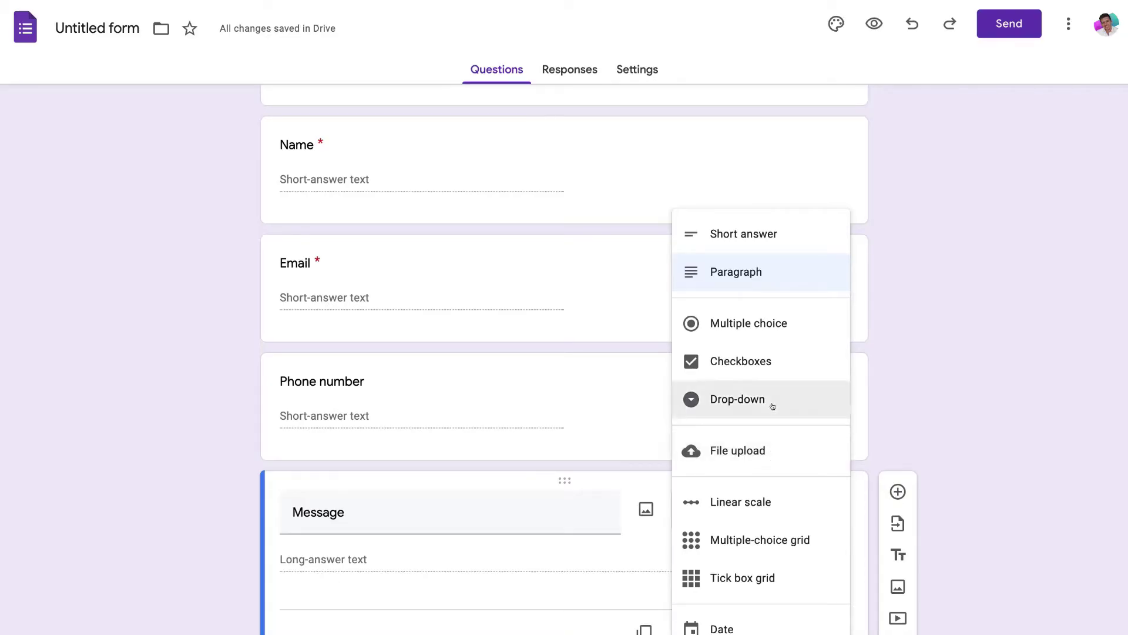
pyautogui.click(775, 272)
pyautogui.scroll(2, 776, 275)
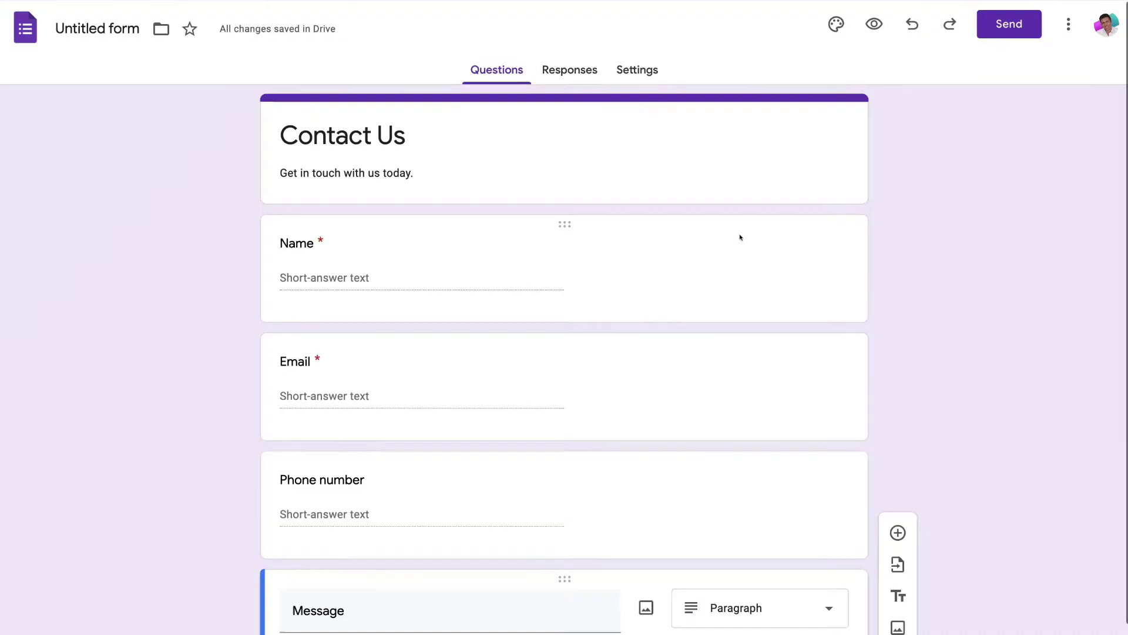
# Check the Responses tab, which shows 0 responses so far
pyautogui.click(562, 72)
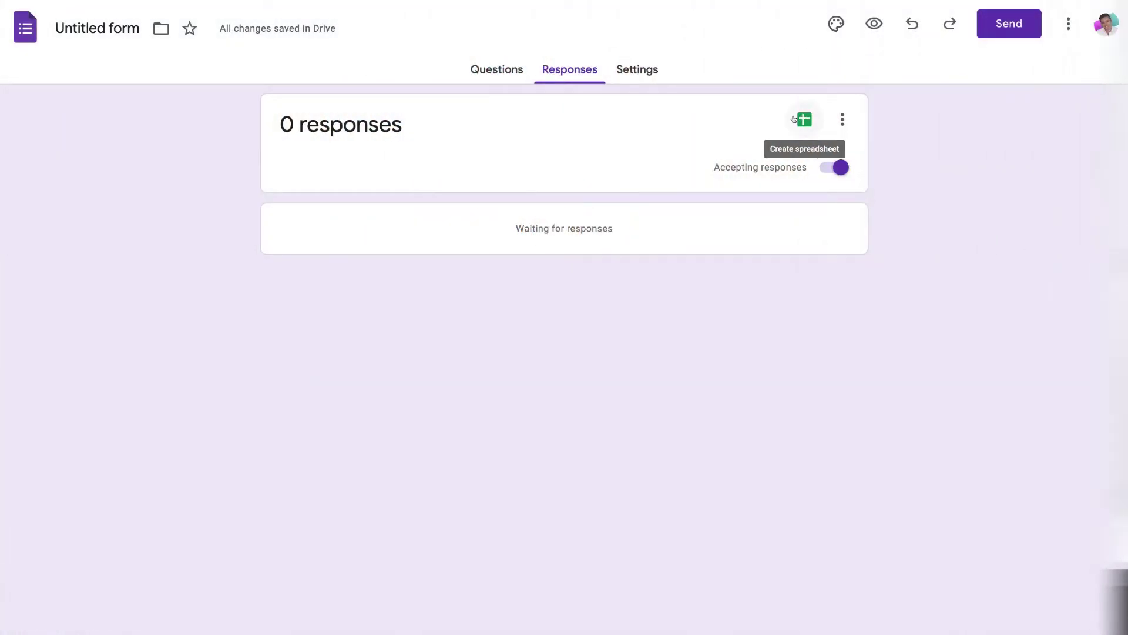
# Turn off the Responses setting restricting the form to Syndeo Media and trusted organisations
pyautogui.click(630, 69)
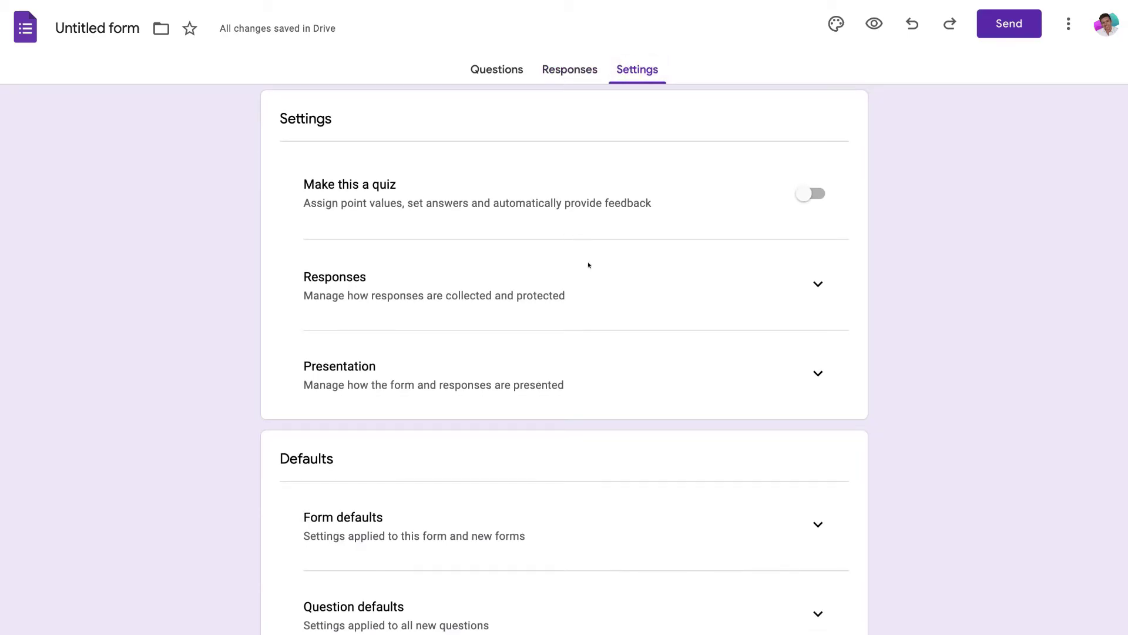
pyautogui.click(809, 285)
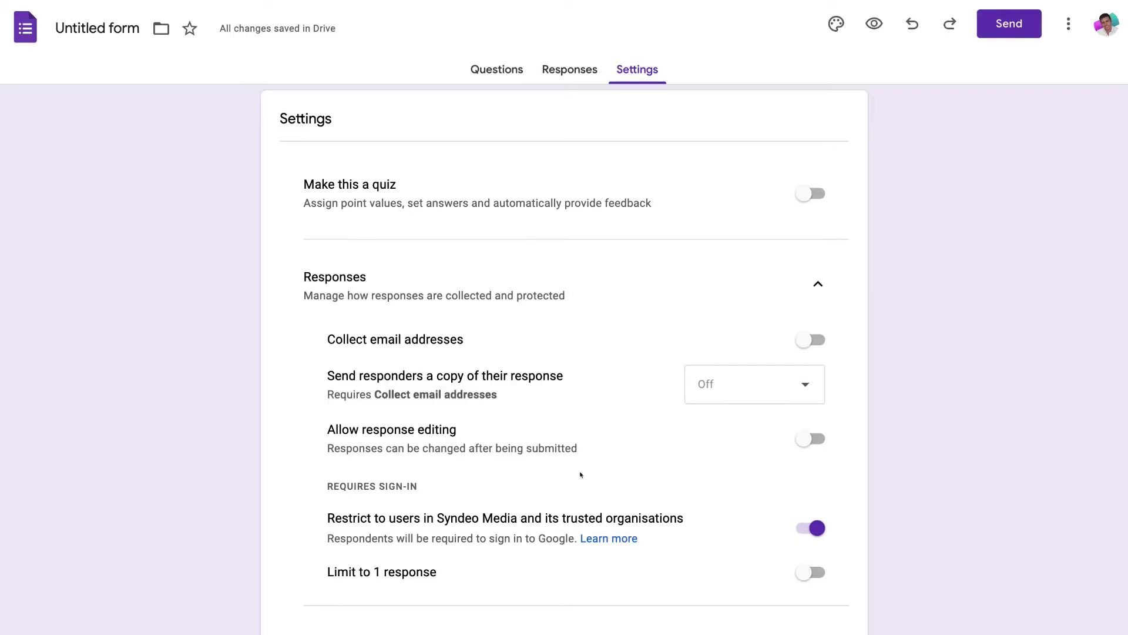
pyautogui.click(812, 525)
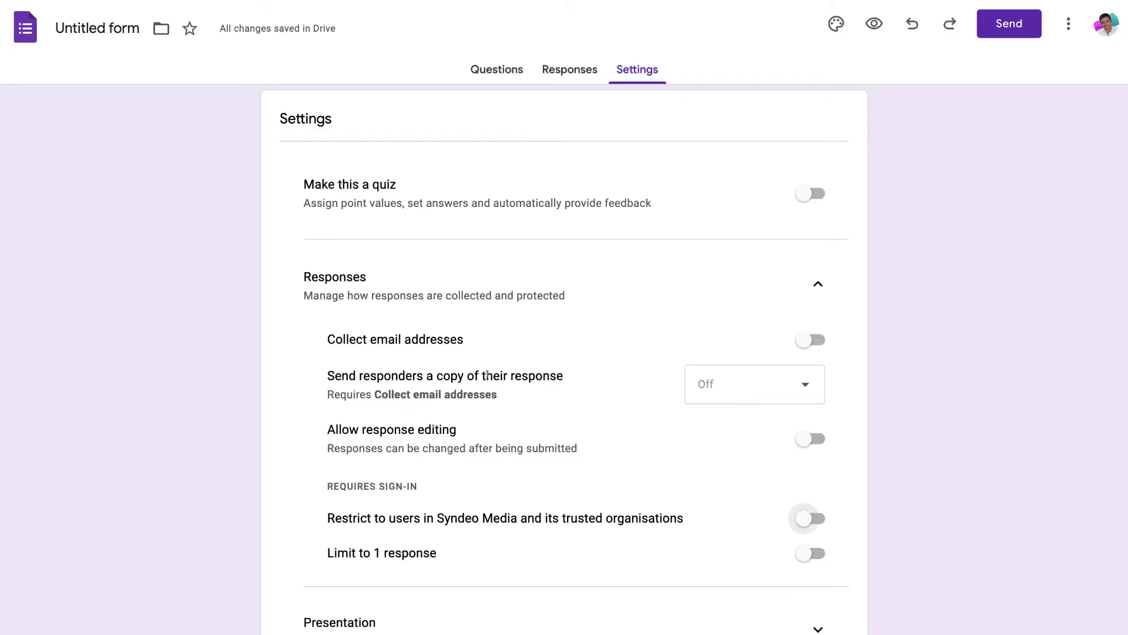
pyautogui.scroll(1, 541, 373)
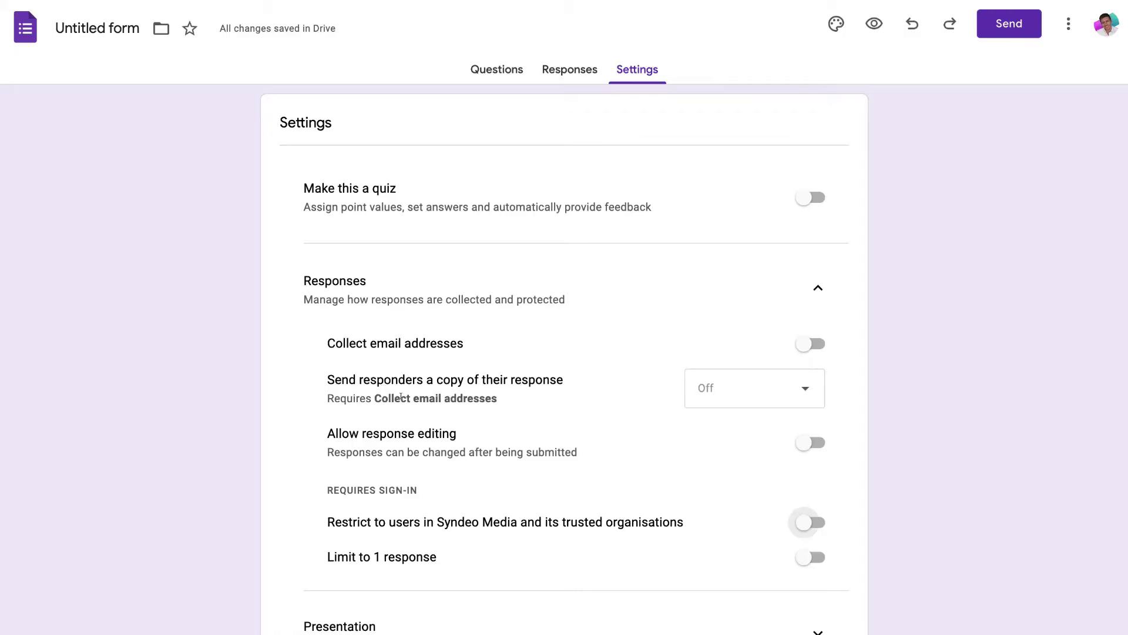
pyautogui.click(808, 290)
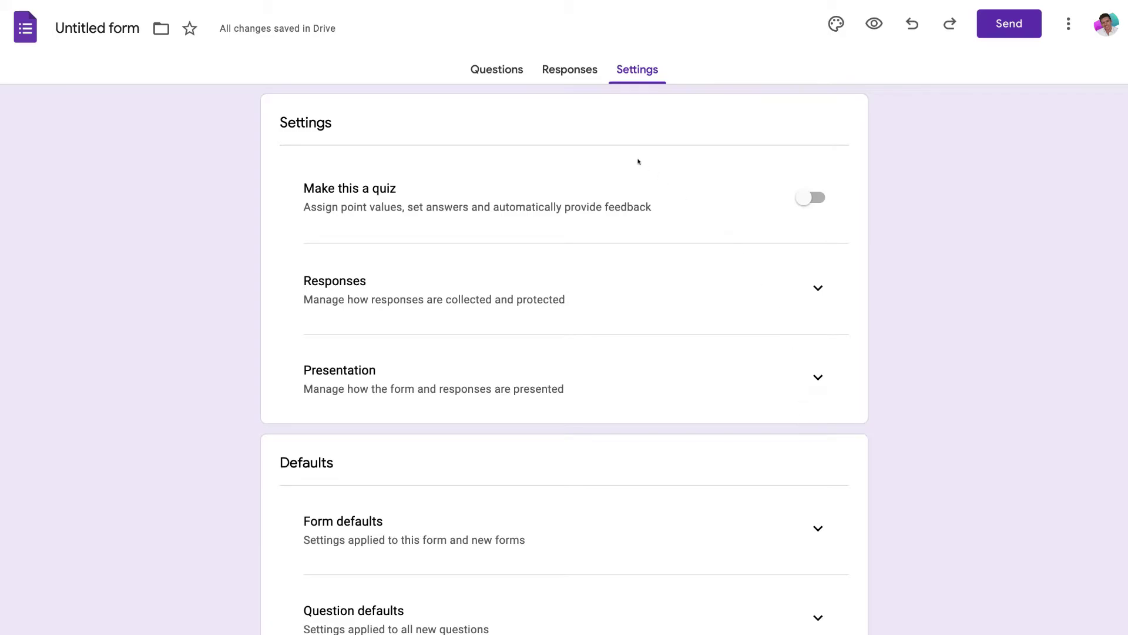
pyautogui.click(492, 75)
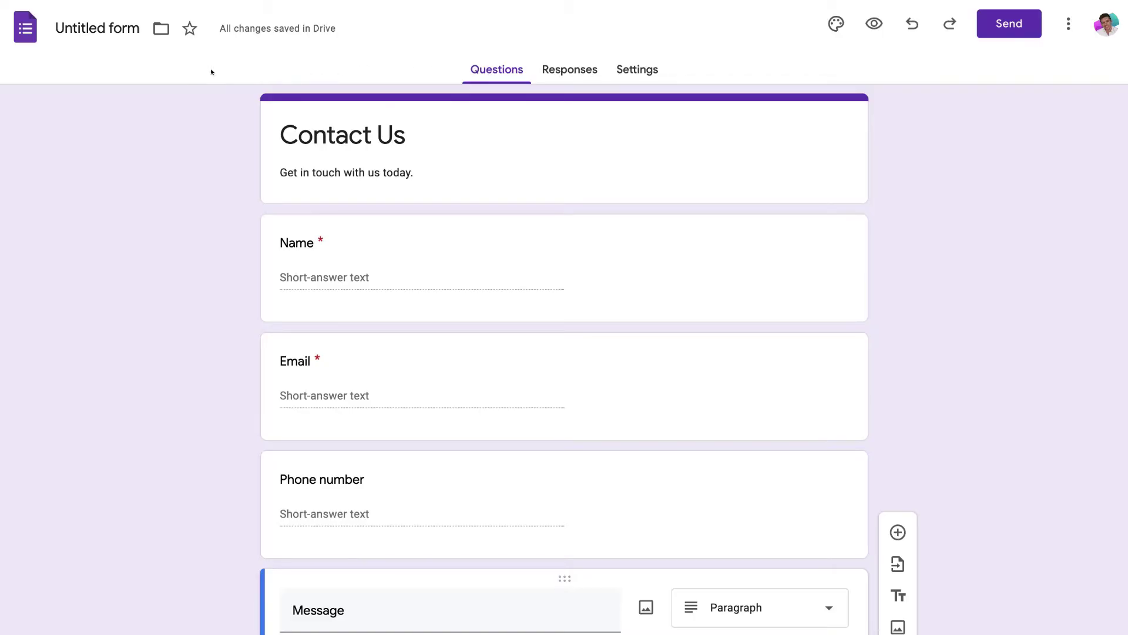
# Rename the form 'Contact Us - Boulevard' and bring up the header image chooser
pyautogui.click(126, 27)
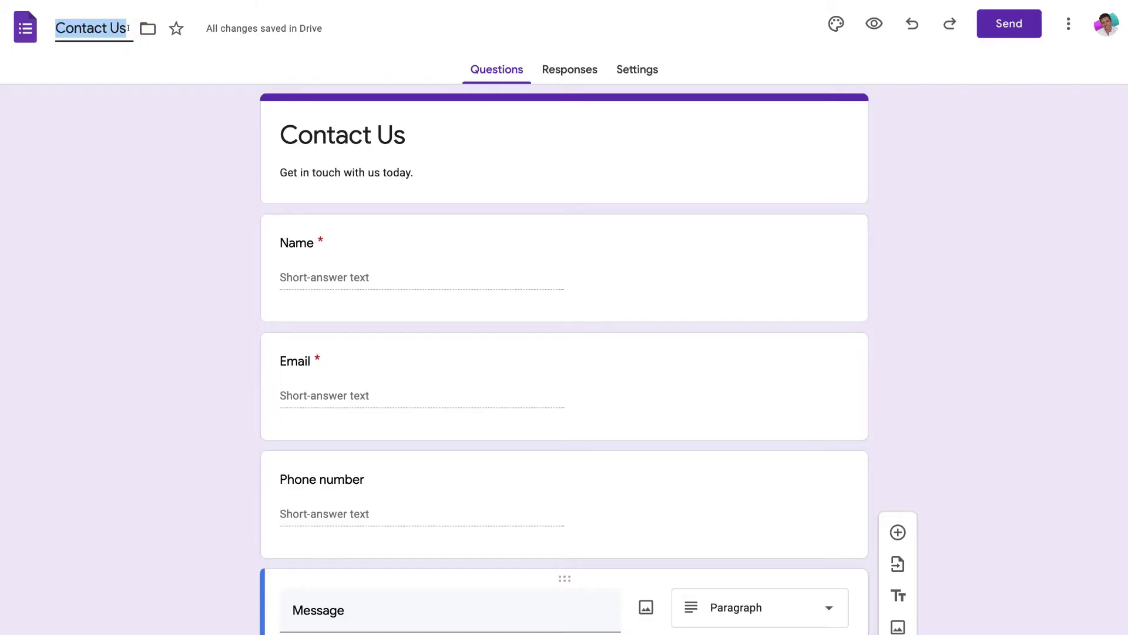
pyautogui.click(128, 28)
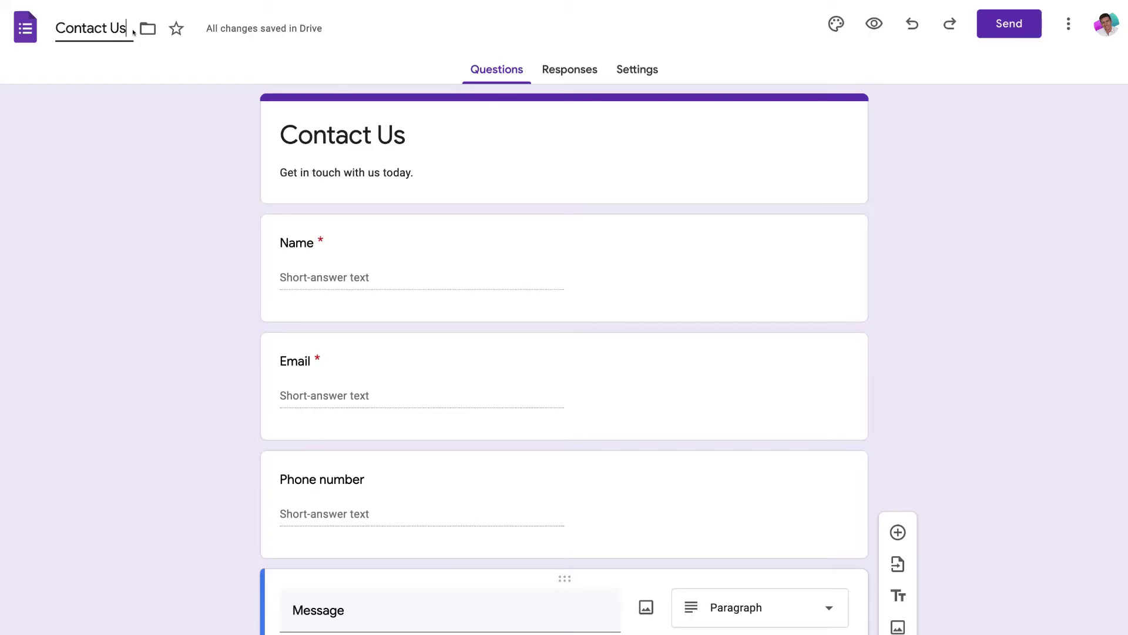
pyautogui.write('- Boulevard')
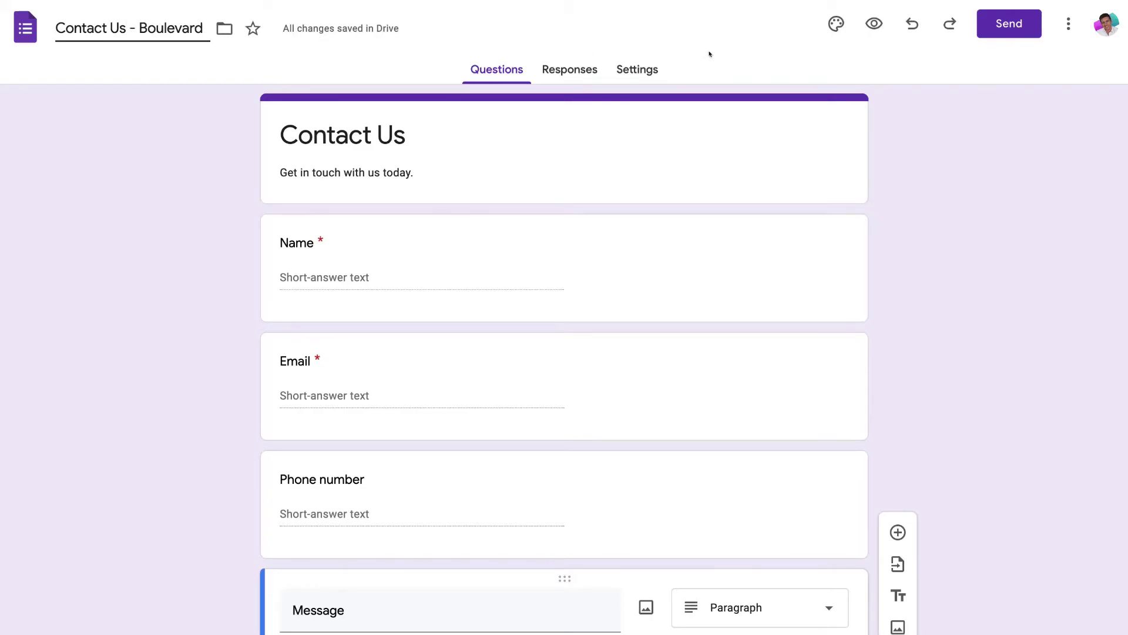
pyautogui.click(829, 22)
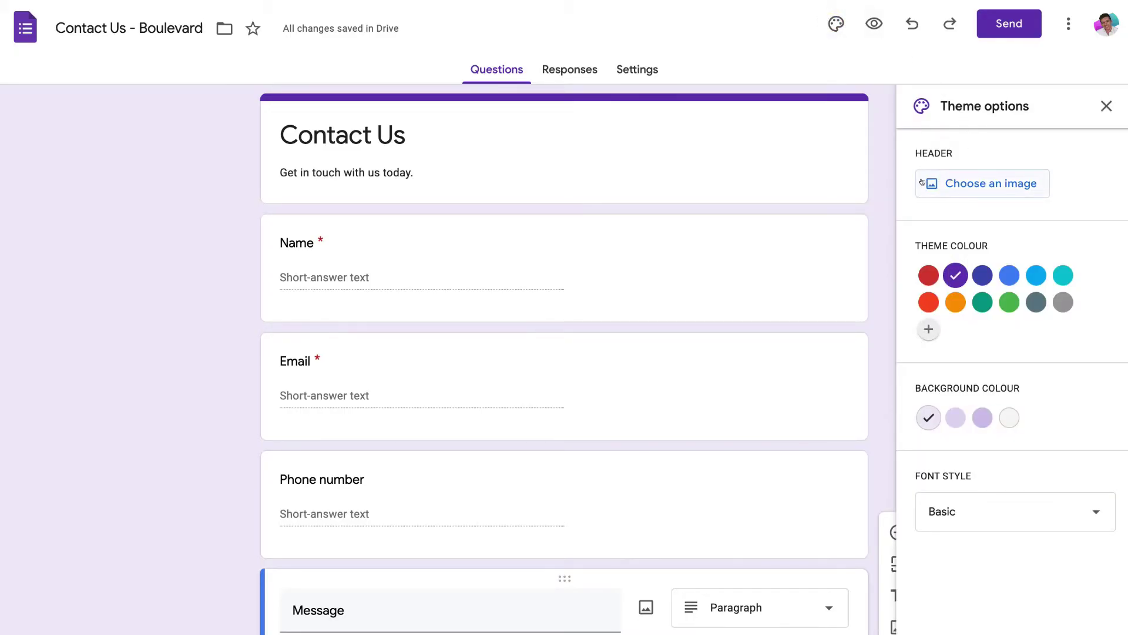
pyautogui.click(975, 186)
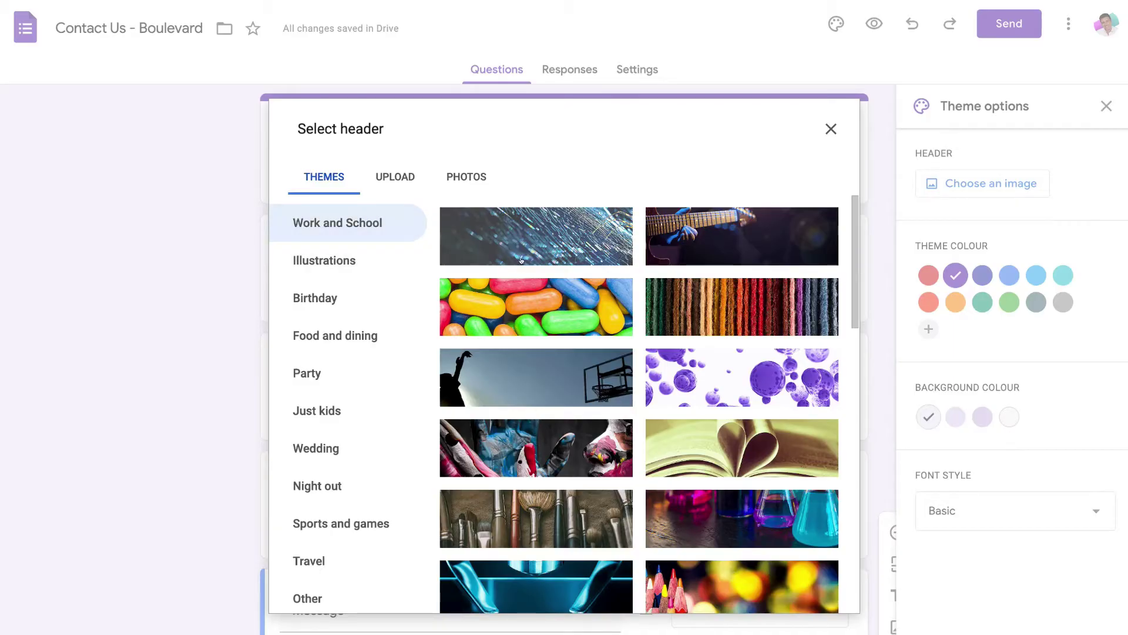
# Use the candle-lit dinner photo from Food and dining themes as the form header
pyautogui.scroll(-6, 522, 261)
pyautogui.scroll(-10, 522, 260)
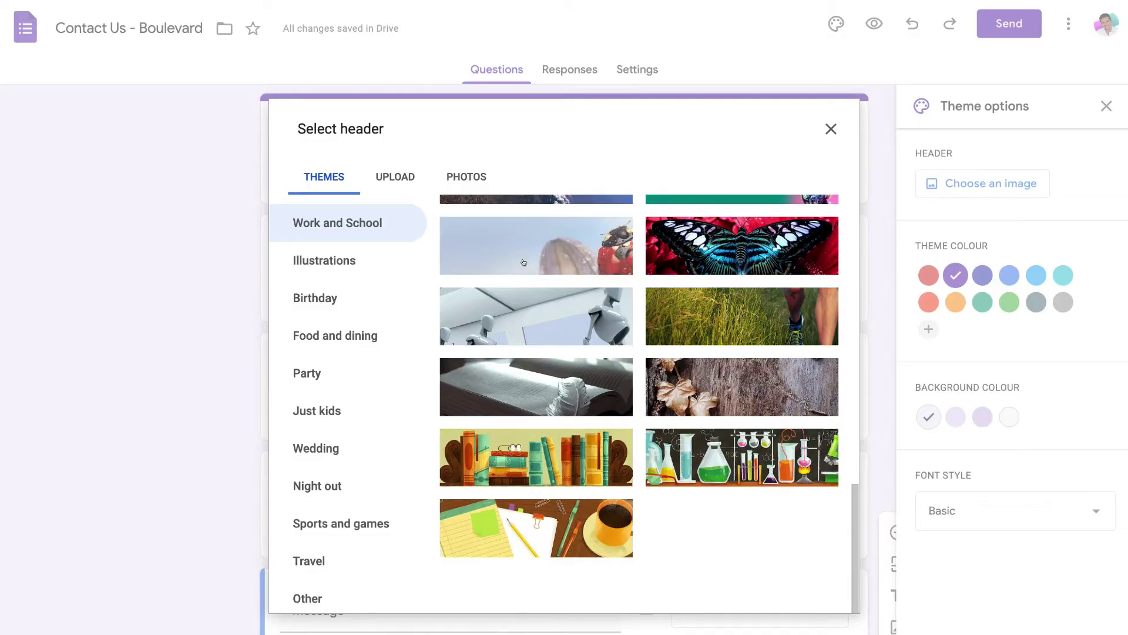
pyautogui.click(324, 337)
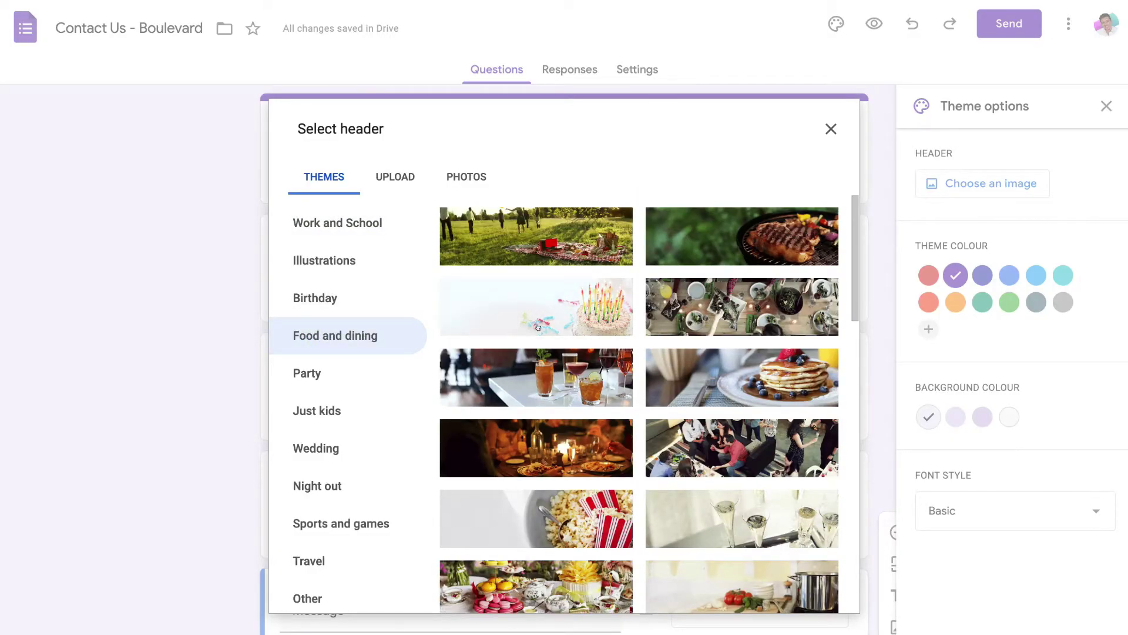
pyautogui.scroll(-1, 554, 361)
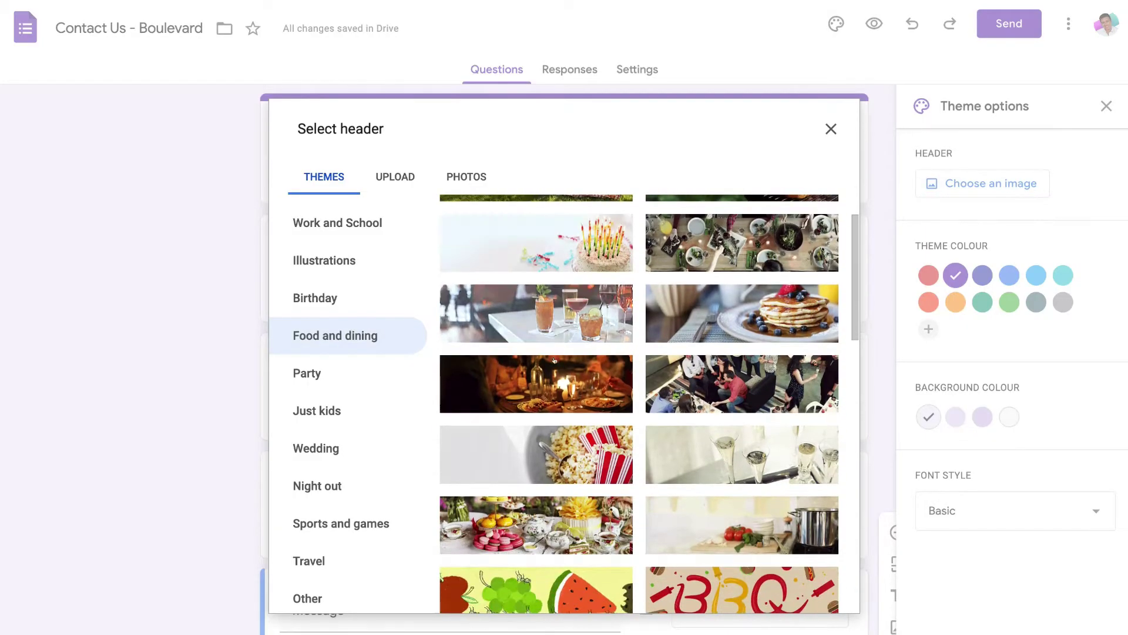
pyautogui.click(544, 374)
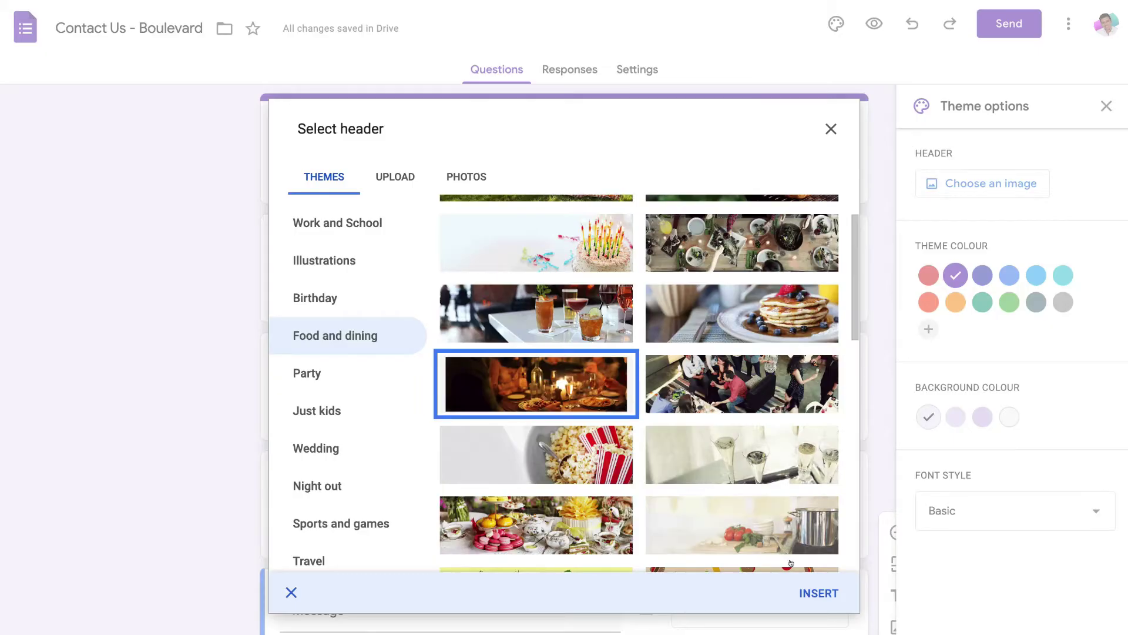
pyautogui.click(813, 591)
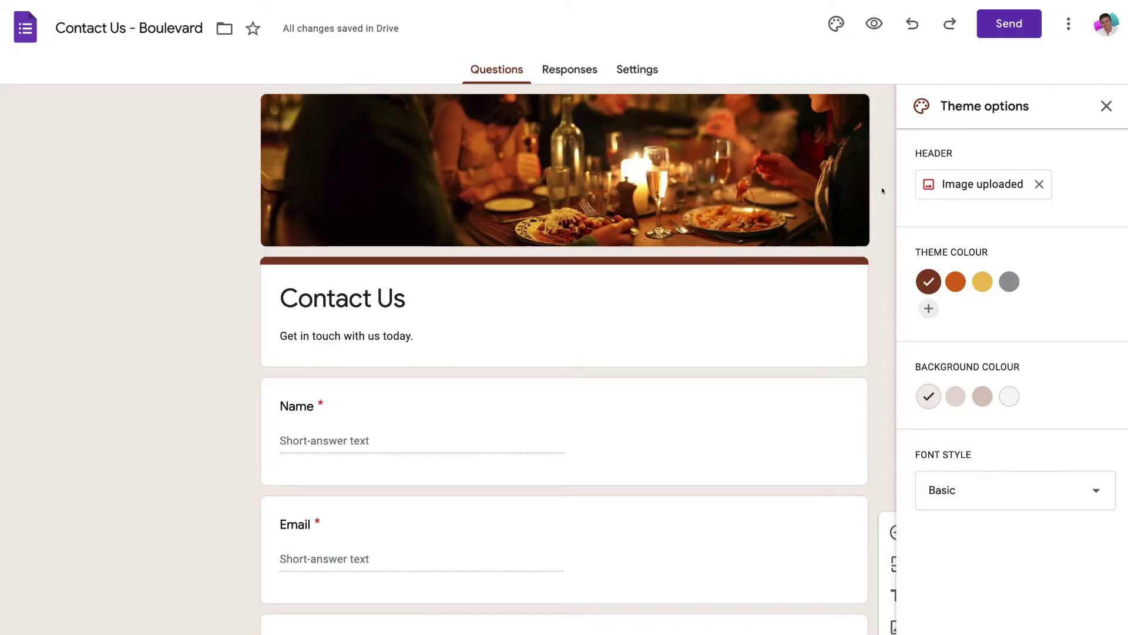
# Preview the themed Contact Us form as a respondent and scroll through it
pyautogui.click(874, 23)
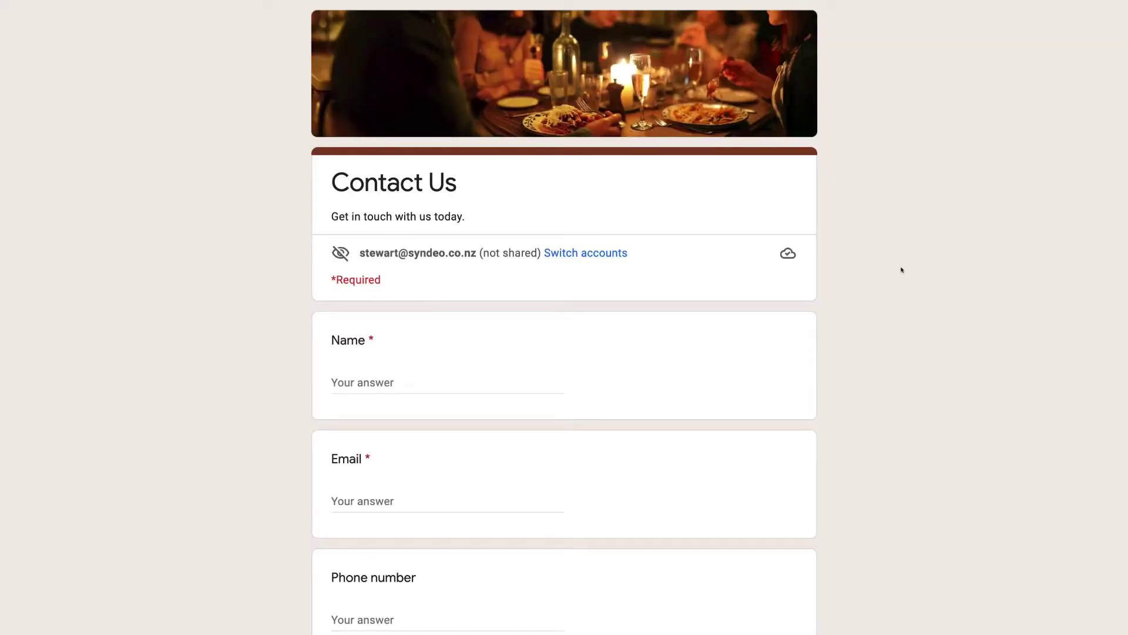
pyautogui.scroll(-4, 902, 267)
pyautogui.scroll(4, 902, 270)
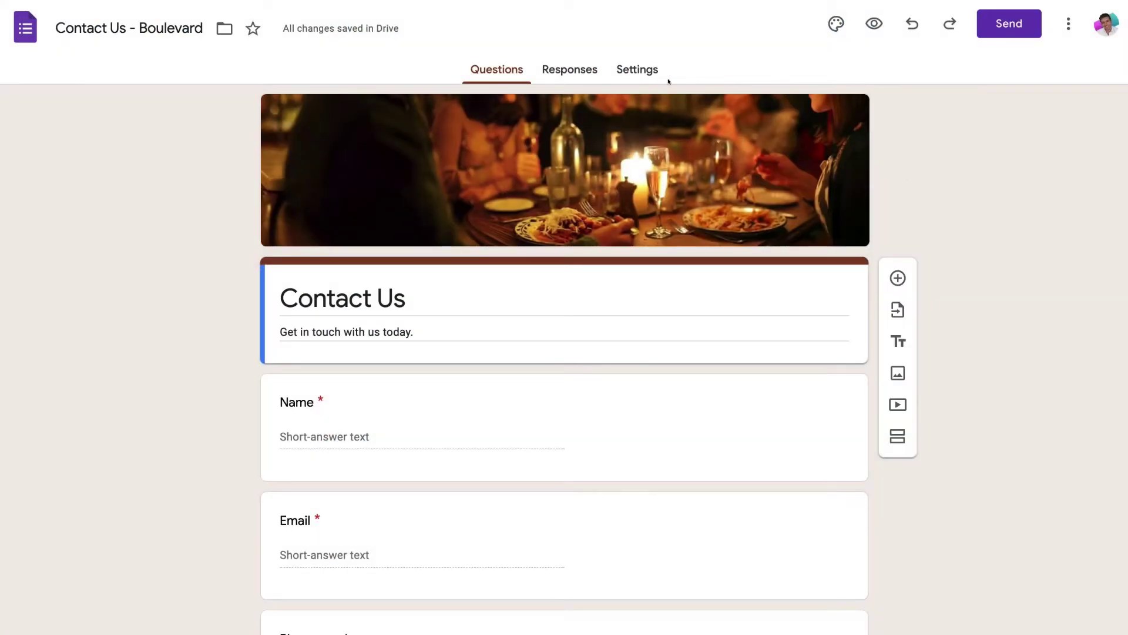
# Turn on 'Disable auto-save for all respondents' under Settings > Presentation
pyautogui.click(636, 69)
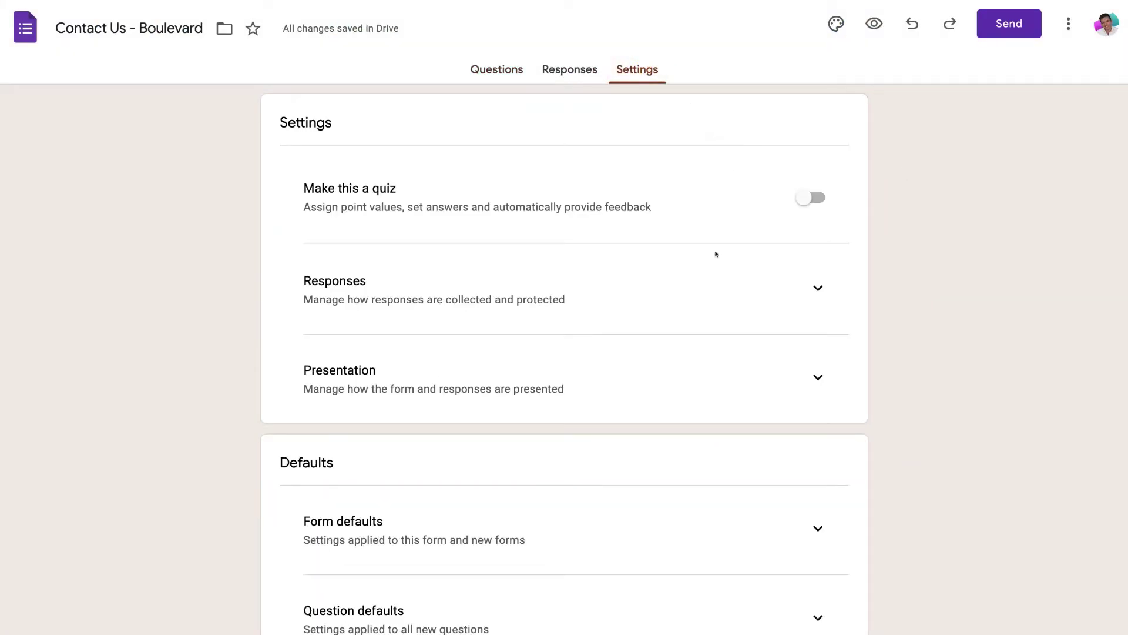
pyautogui.click(815, 375)
pyautogui.scroll(-5, 790, 369)
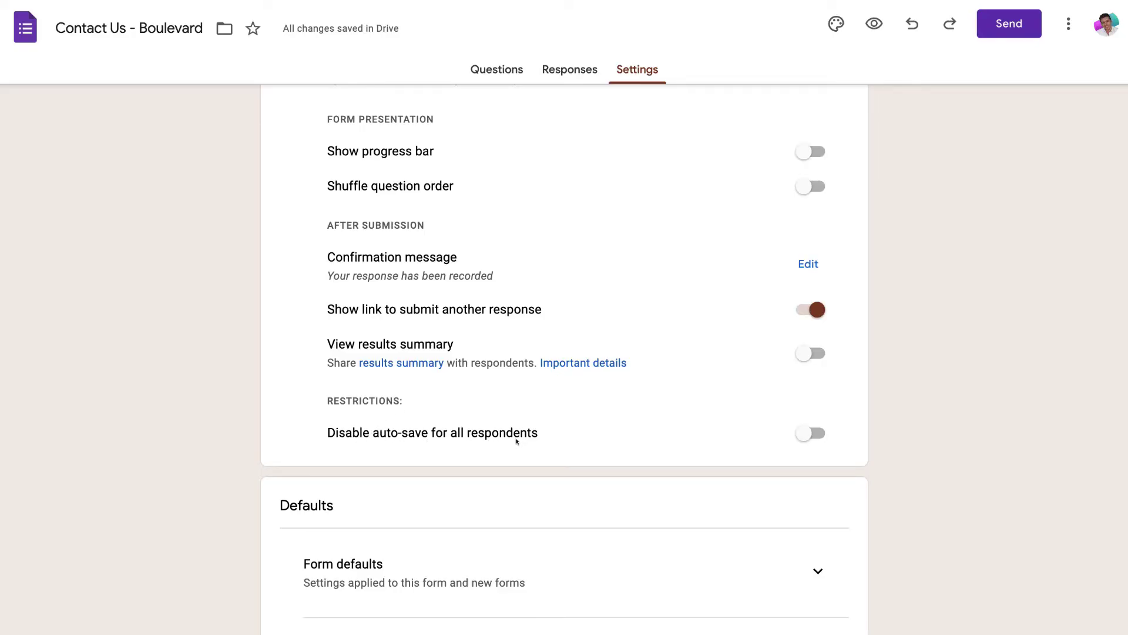
pyautogui.click(811, 433)
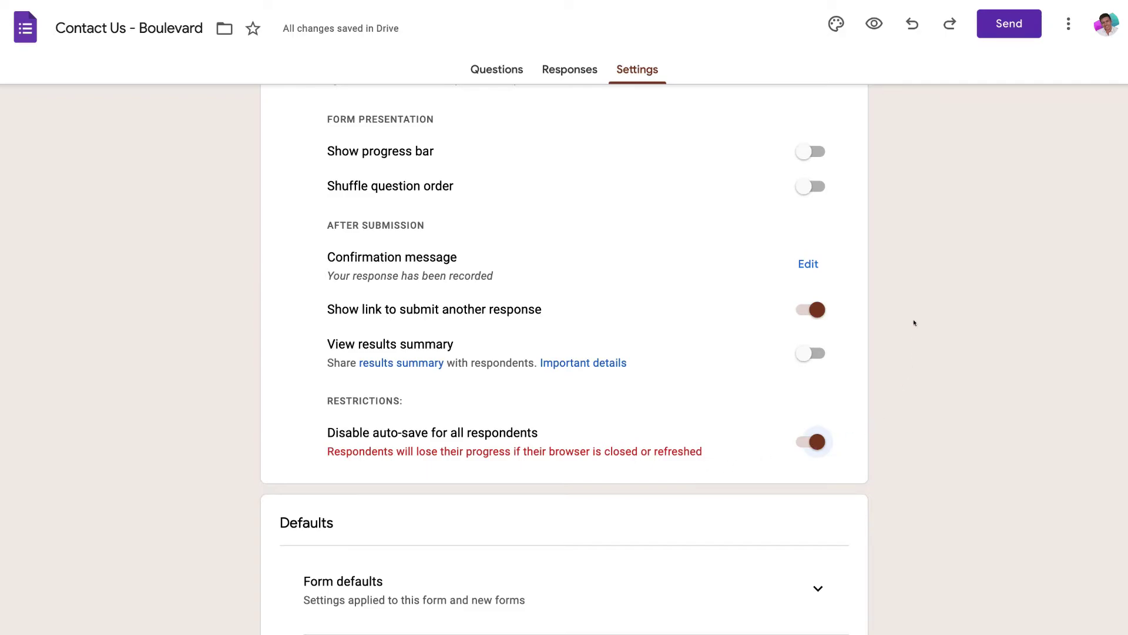
# Preview the Contact Us form with its dinner header and Name, Email, Phone number and Message fields
pyautogui.click(875, 24)
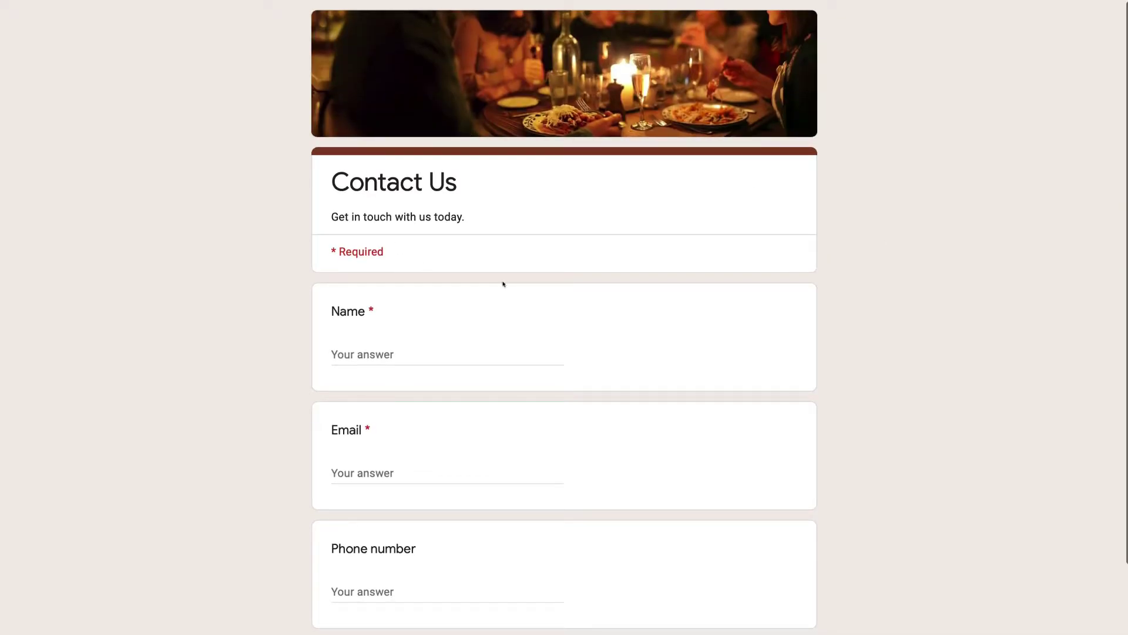
pyautogui.scroll(-3, 789, 275)
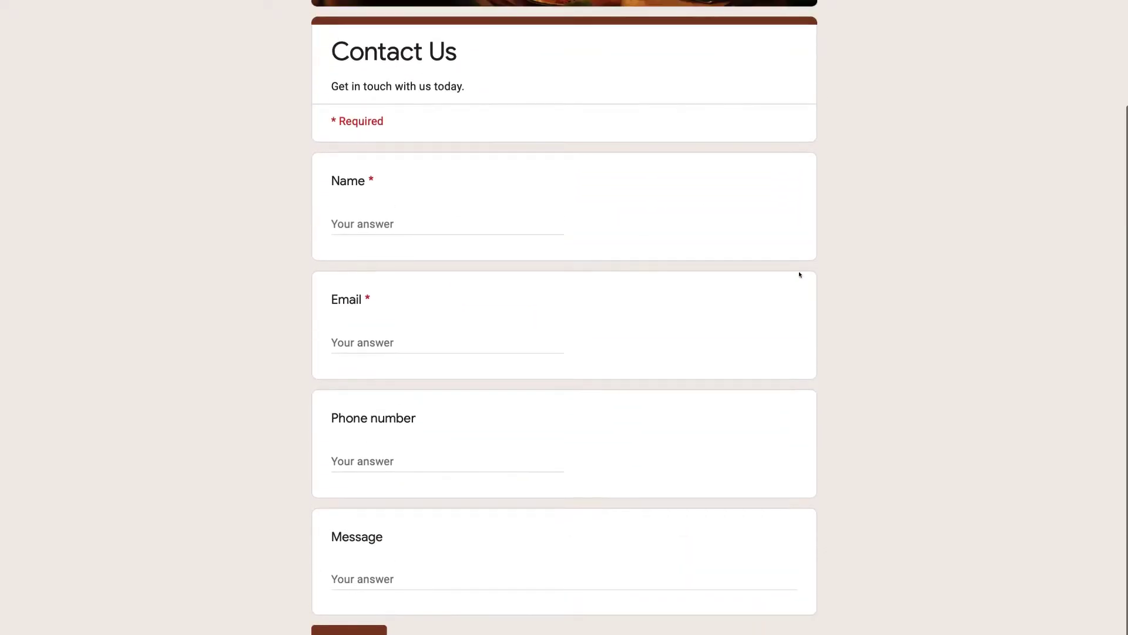
pyautogui.scroll(2, 805, 274)
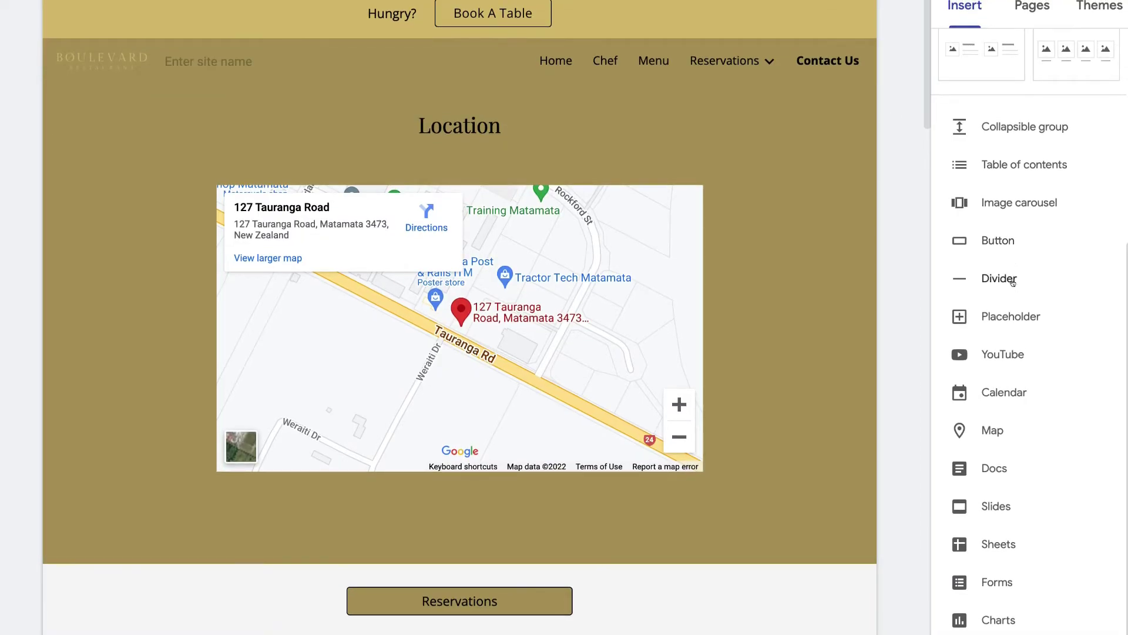
# Insert the Contact Us - Boulevard form and place it under the Contact us heading beside Hours of operation
pyautogui.click(994, 582)
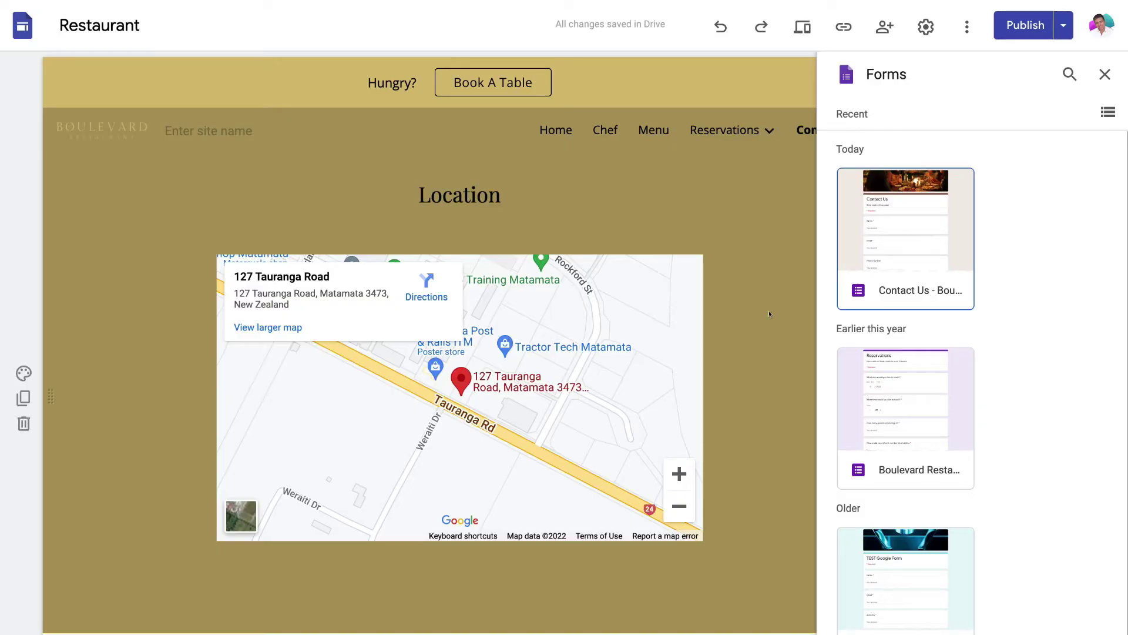
pyautogui.scroll(-5, 740, 315)
pyautogui.scroll(-6, 739, 316)
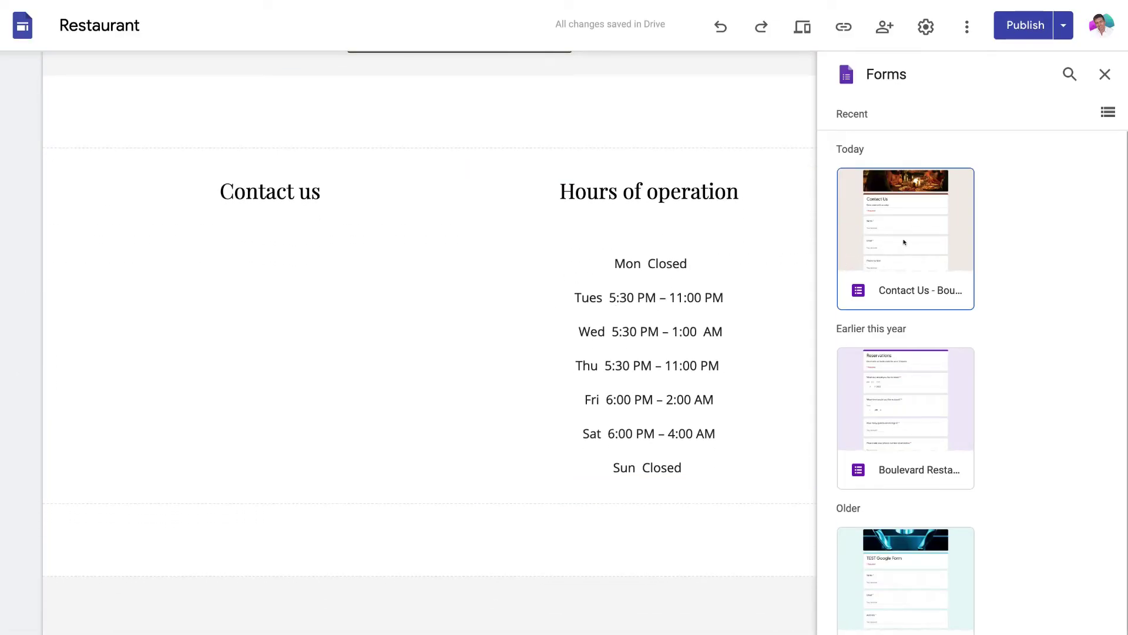
pyautogui.scroll(-1, 902, 244)
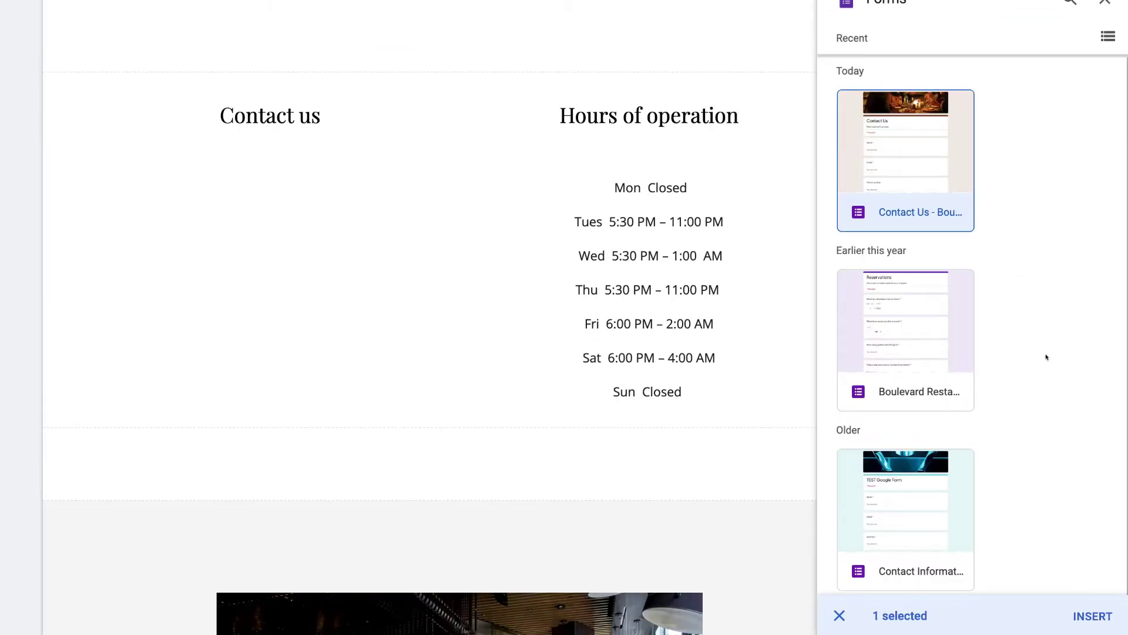
pyautogui.click(1091, 616)
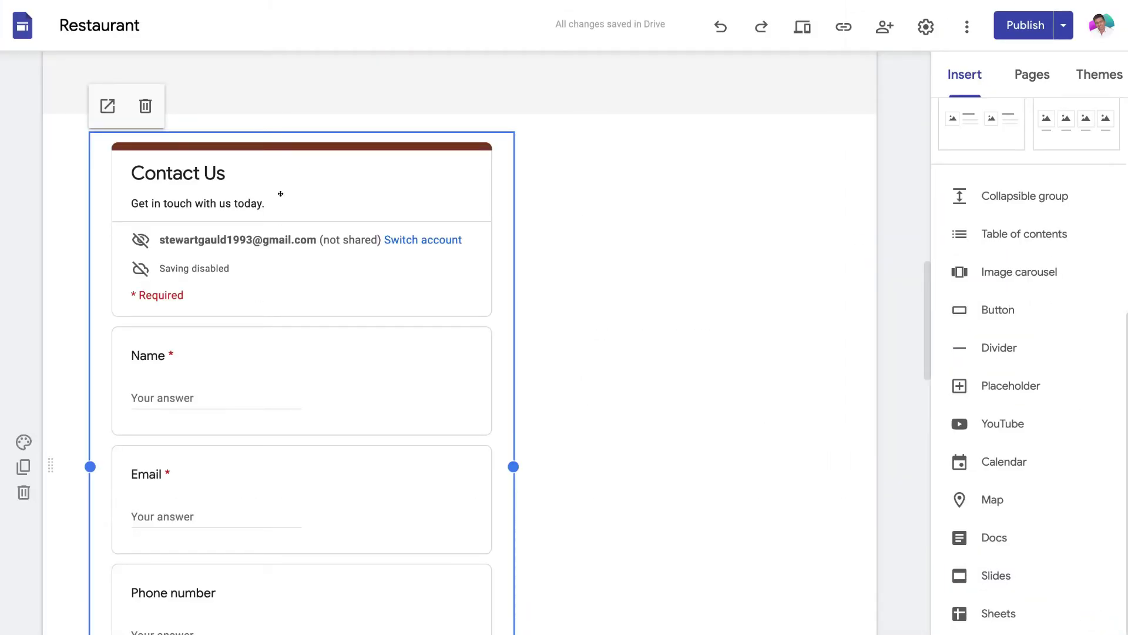
pyautogui.moveTo(280, 193); pyautogui.dragTo(237, 472)
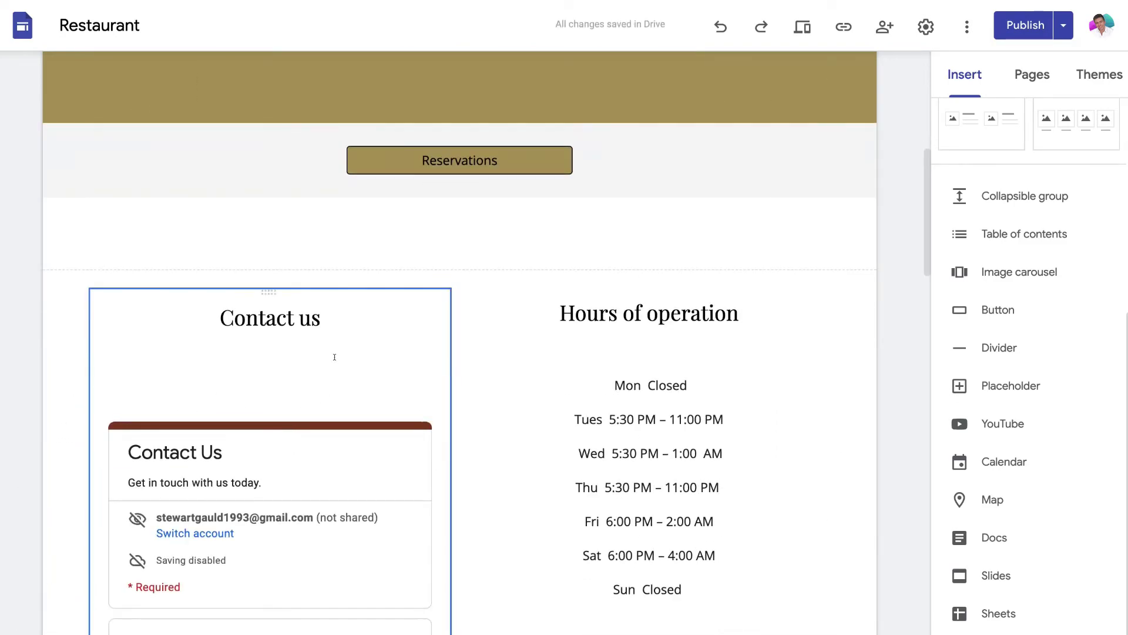
# Delete the Contact us heading text box, leaving the form alone beside Hours of operation
pyautogui.click(253, 353)
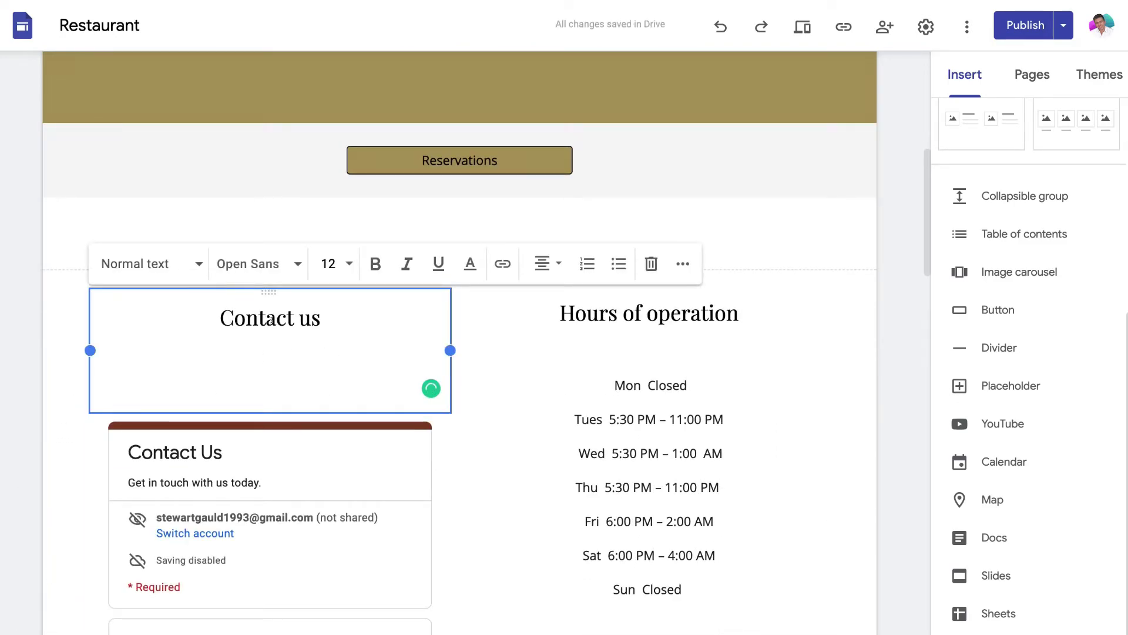
pyautogui.click(651, 263)
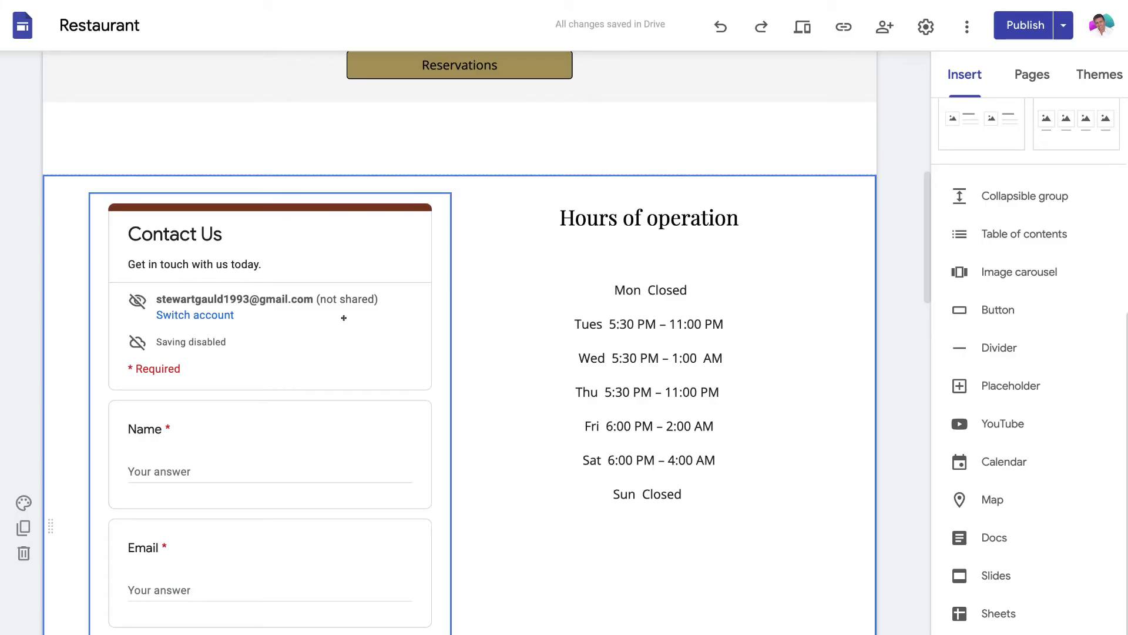
pyautogui.scroll(-7, 343, 317)
pyautogui.scroll(4, 344, 317)
pyautogui.scroll(4, 344, 317)
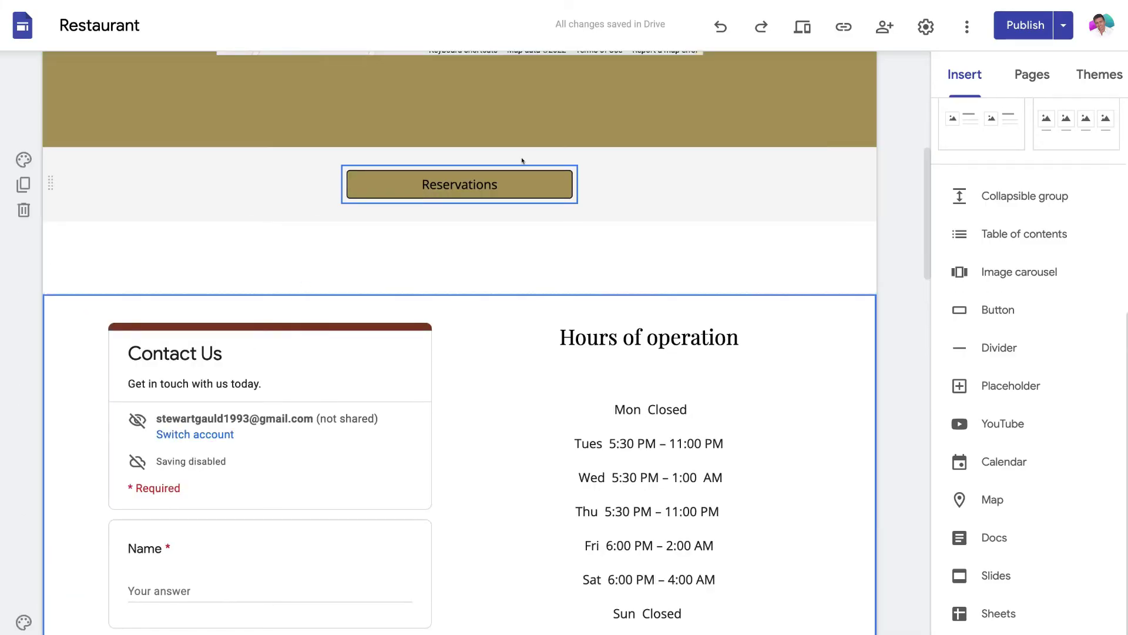
# Preview the site and submit a test message asking about vegan meals through the embedded form
pyautogui.click(801, 23)
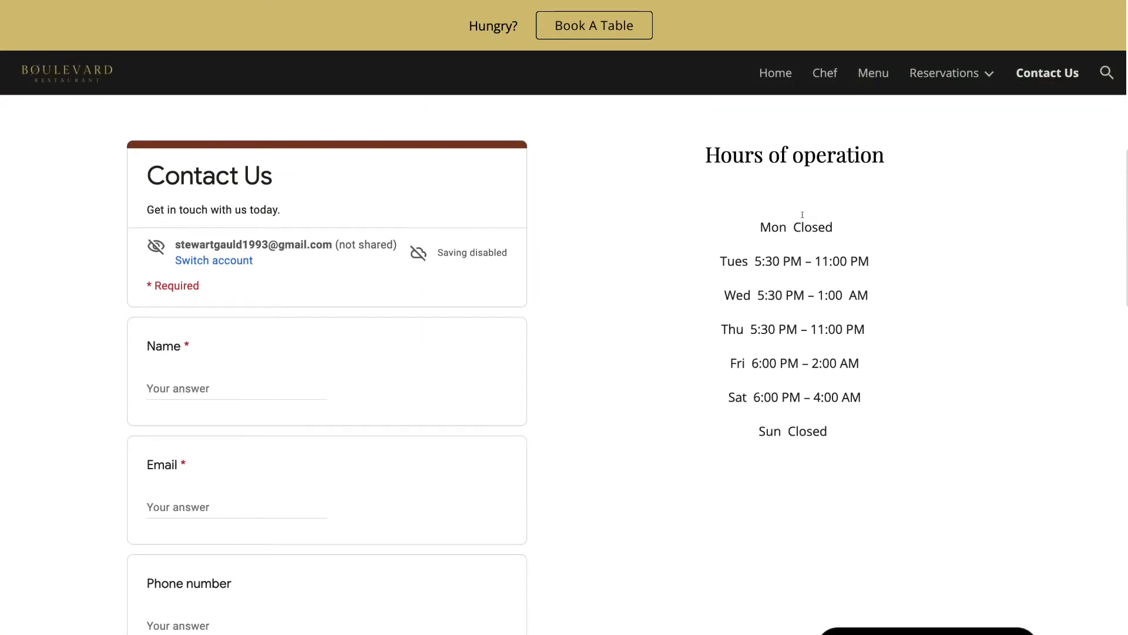
pyautogui.scroll(-5, 524, 260)
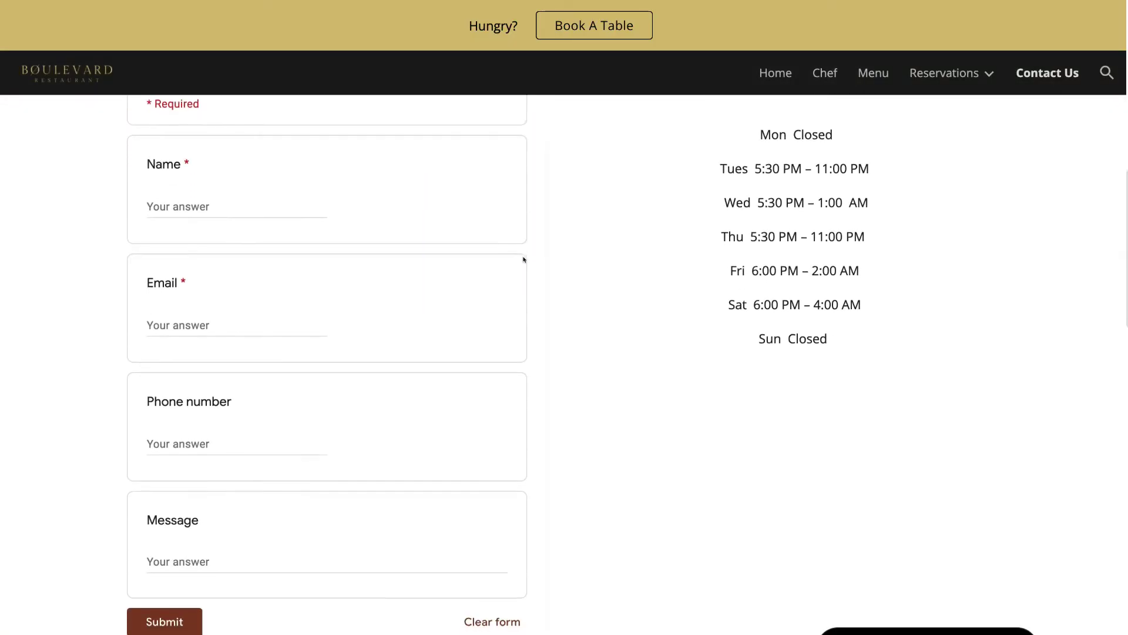
pyautogui.scroll(5, 524, 259)
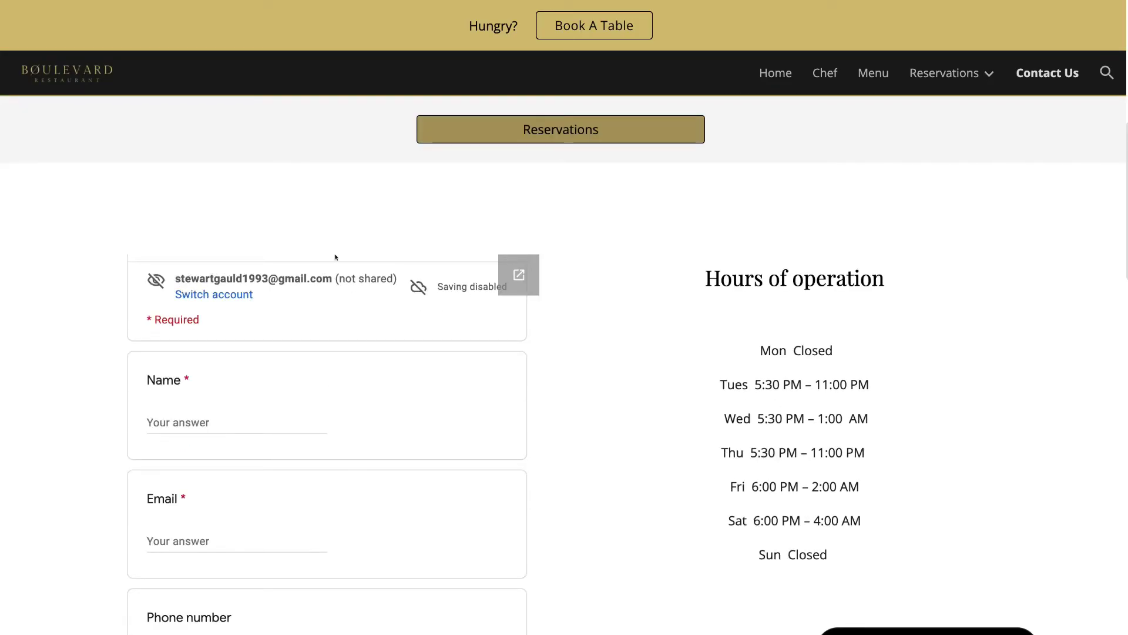
pyautogui.scroll(2, 285, 343)
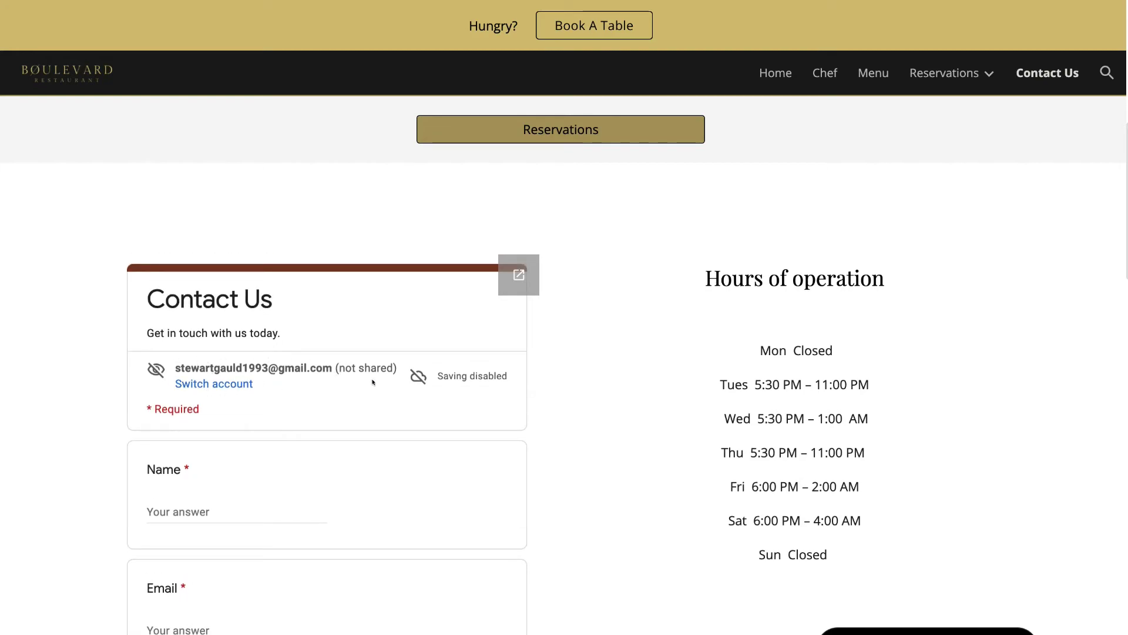
pyautogui.scroll(-3, 552, 385)
pyautogui.scroll(-5, 372, 364)
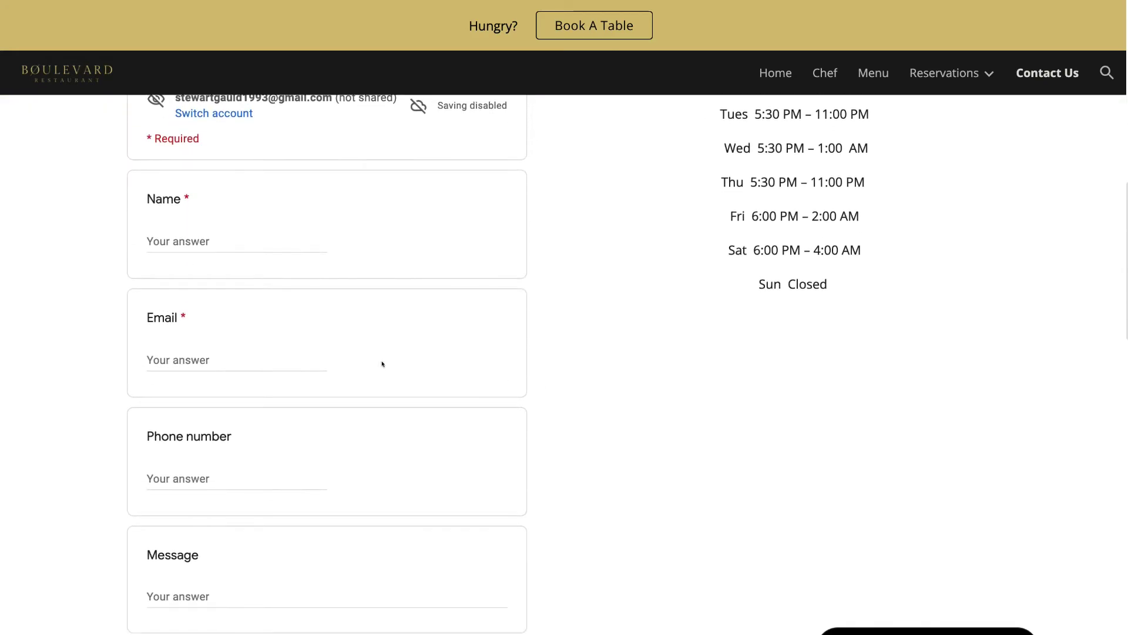
pyautogui.scroll(10, 373, 363)
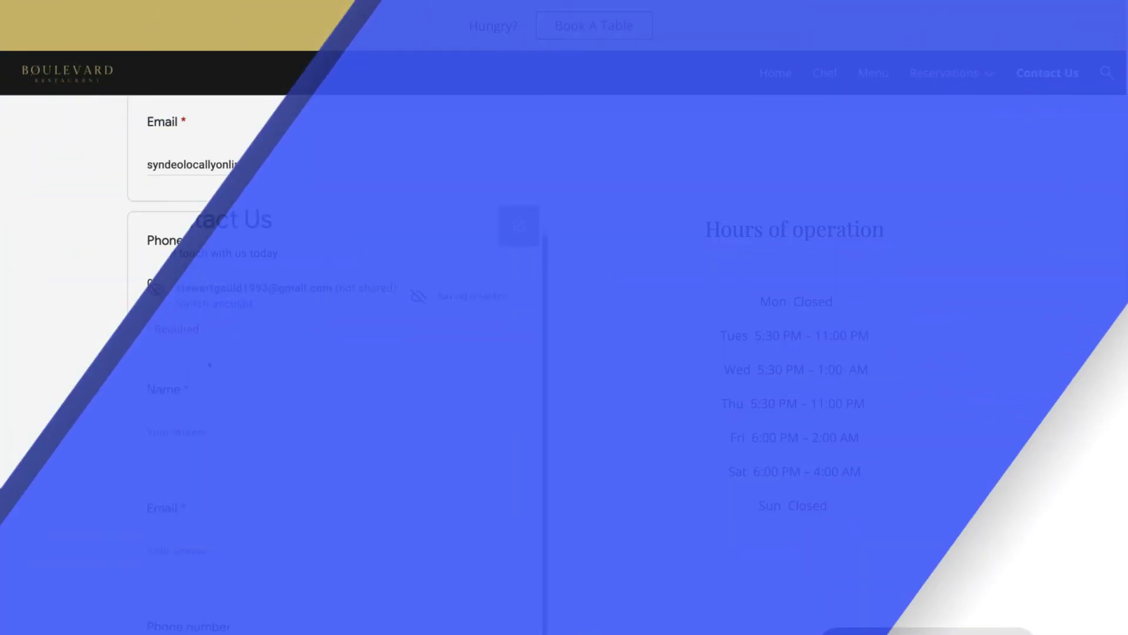
pyautogui.scroll(2, 257, 448)
pyautogui.scroll(3, 257, 450)
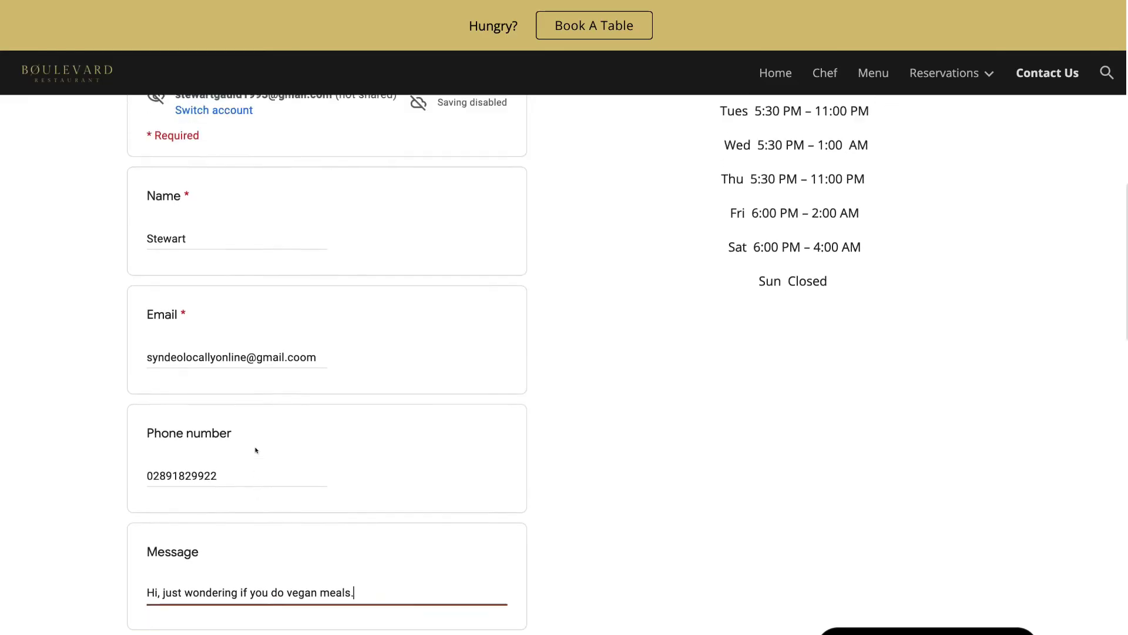
pyautogui.scroll(-2, 252, 368)
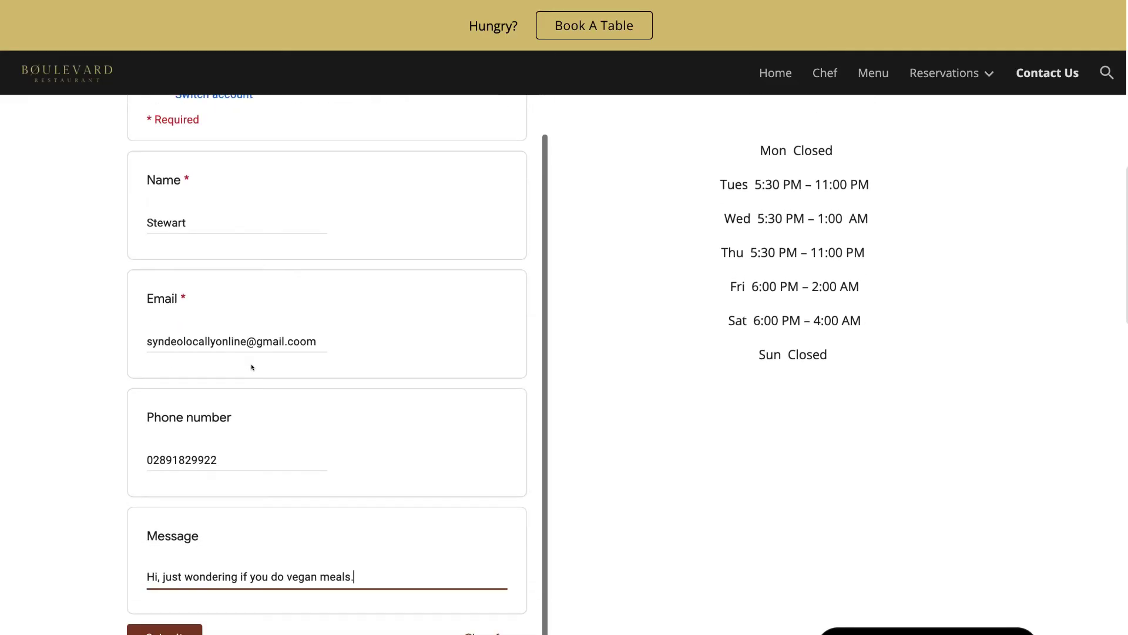
pyautogui.click(163, 606)
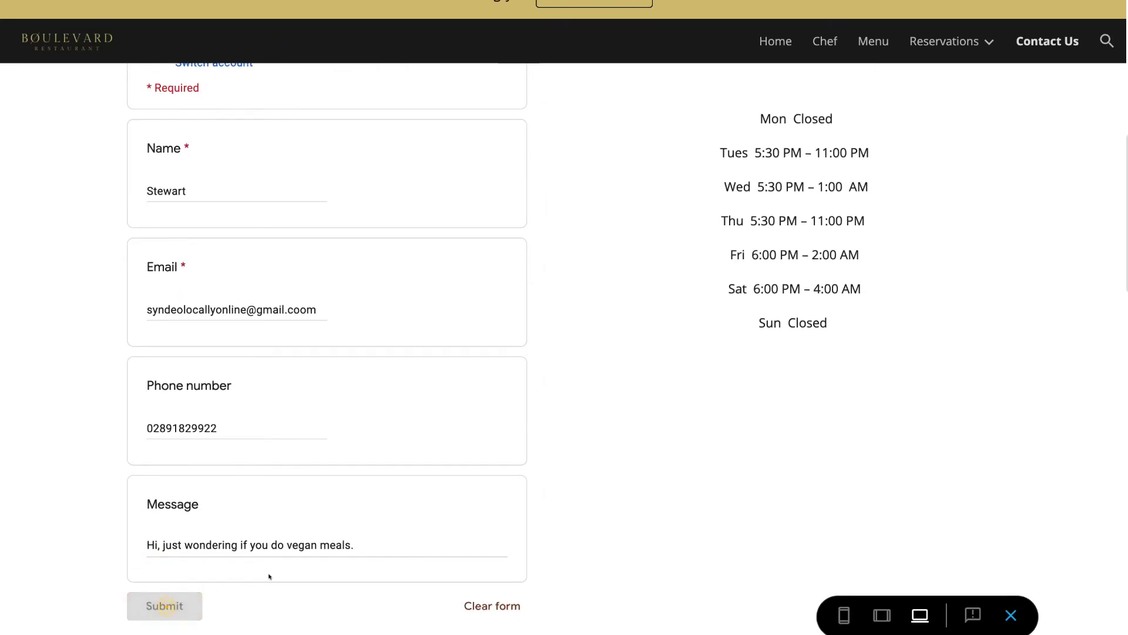
pyautogui.scroll(-1, 411, 473)
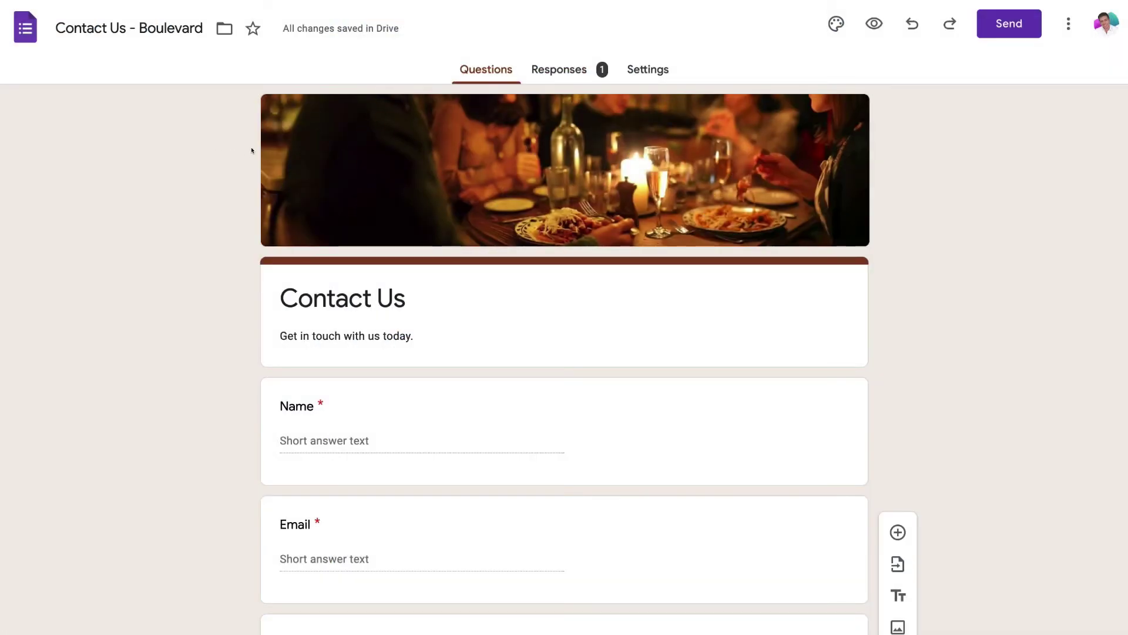
# Check the Responses summary for the test submission's Name, Email, Phone number and Message answers
pyautogui.click(564, 70)
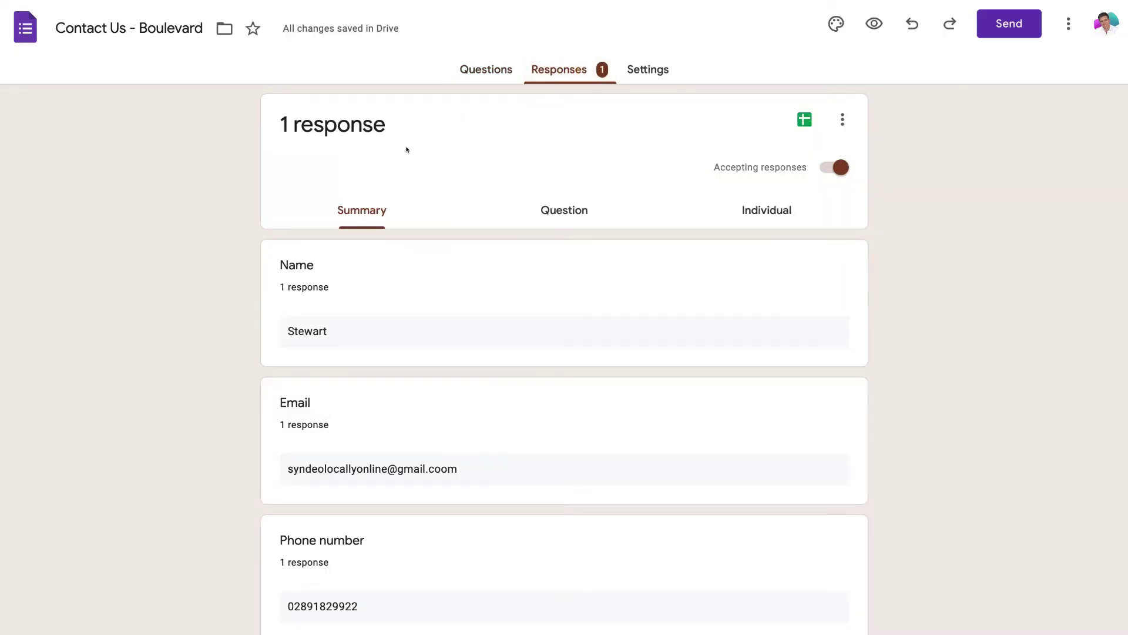
pyautogui.scroll(-2, 474, 260)
pyautogui.scroll(2, 474, 260)
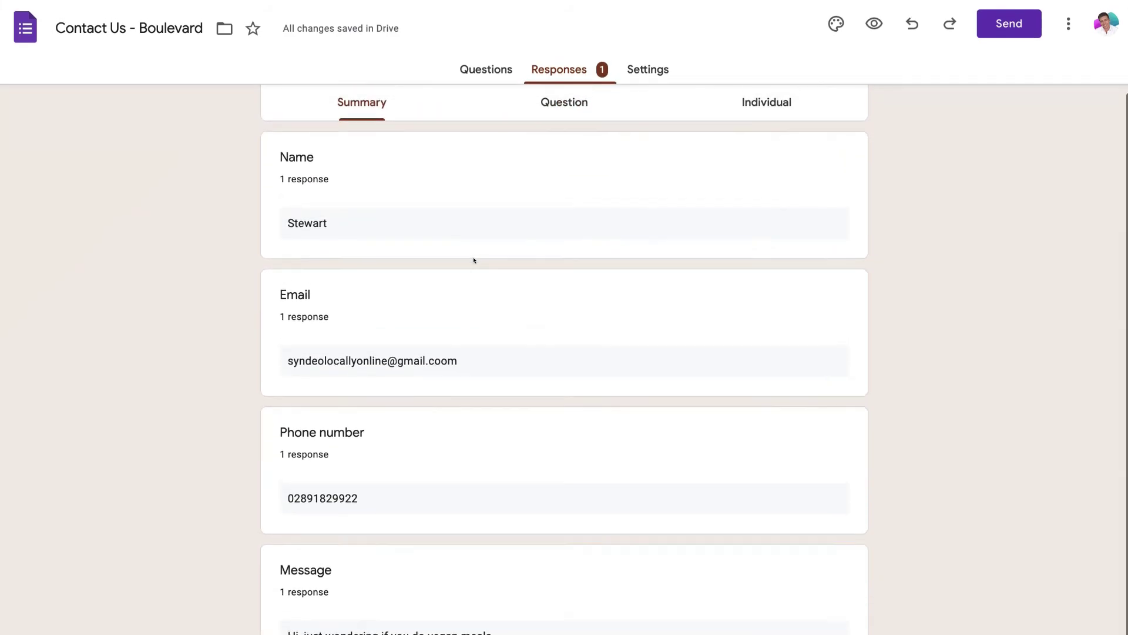
pyautogui.scroll(-2, 475, 260)
pyautogui.scroll(2, 475, 261)
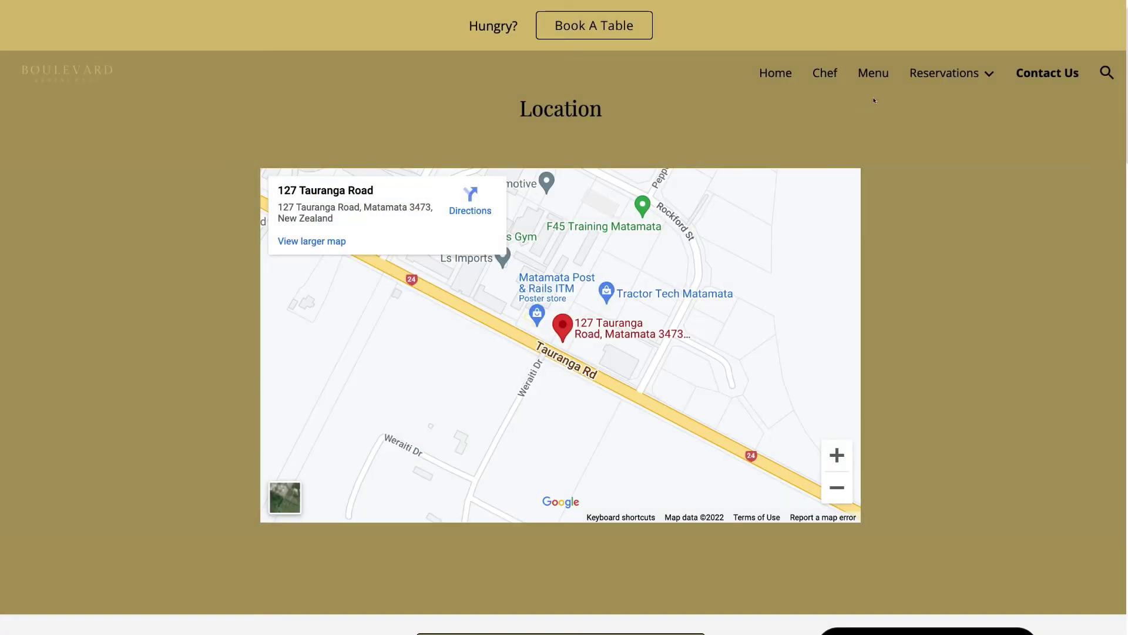
# Go to the Dine In Bookings page and look over its Reservations form for date, time, guests and phone
pyautogui.moveTo(972, 73)
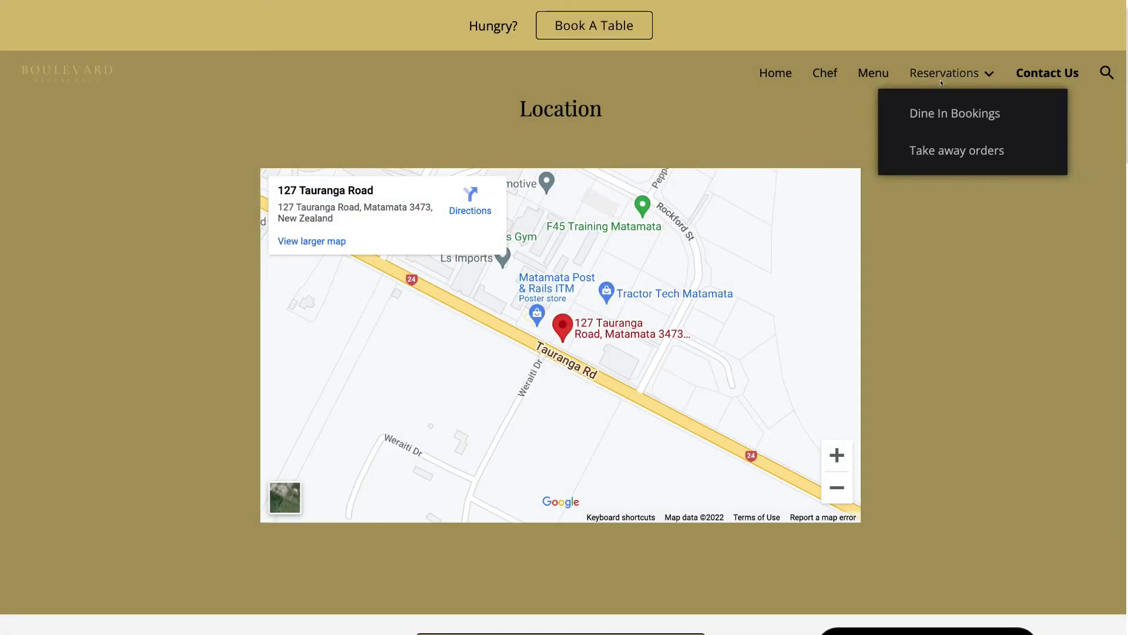
pyautogui.click(952, 113)
pyautogui.scroll(-4, 837, 212)
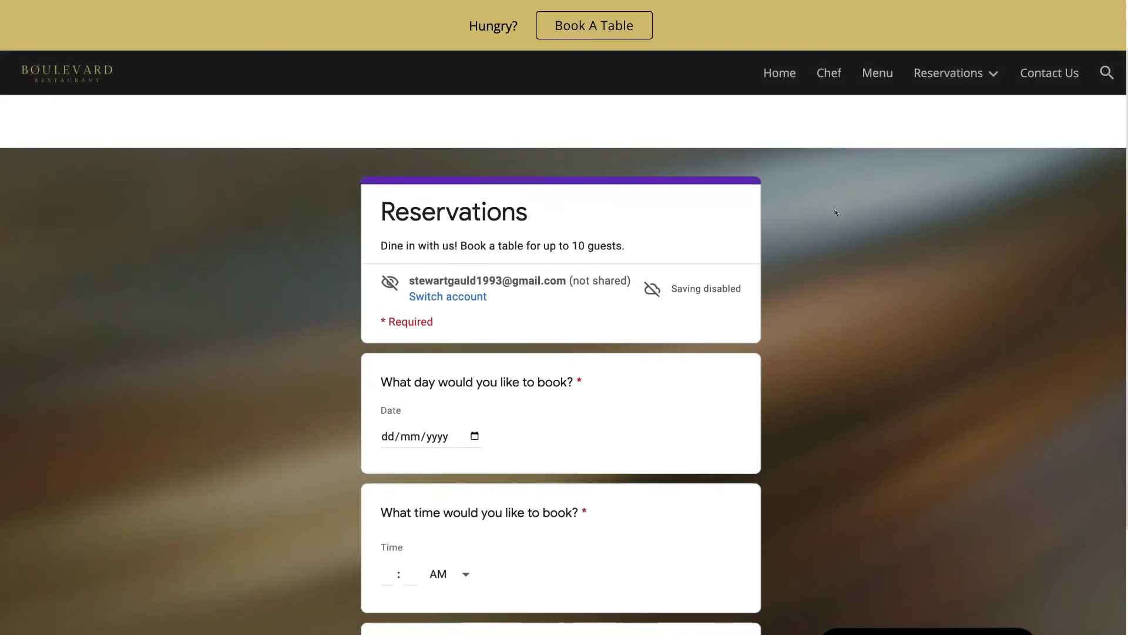
pyautogui.scroll(-2, 836, 212)
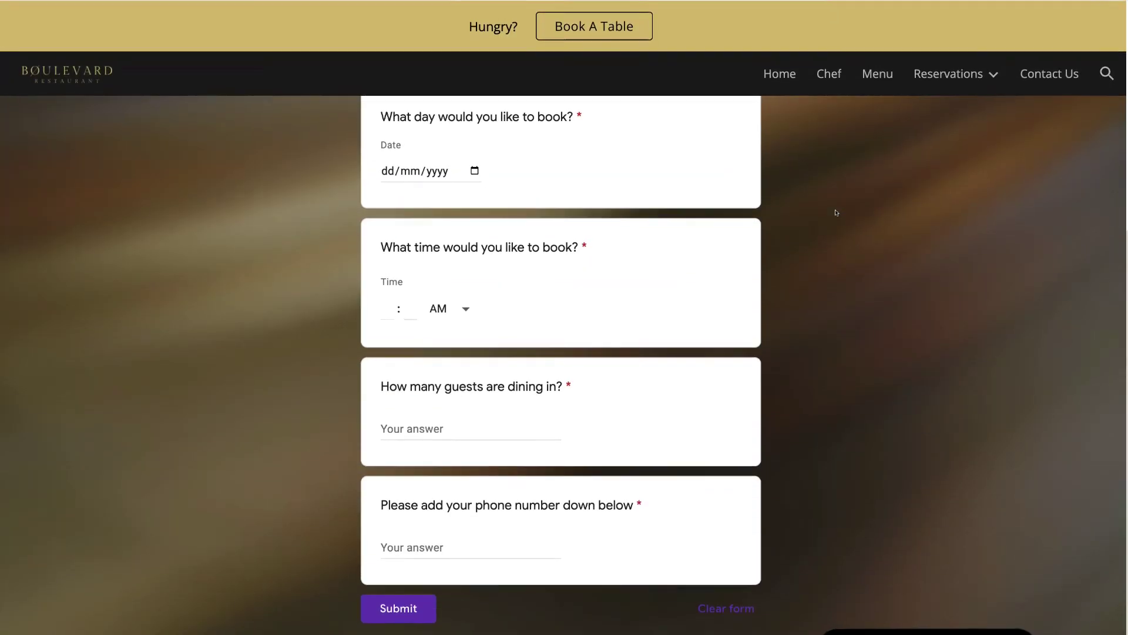
pyautogui.scroll(3, 836, 212)
pyautogui.scroll(-2, 836, 212)
pyautogui.scroll(3, 831, 212)
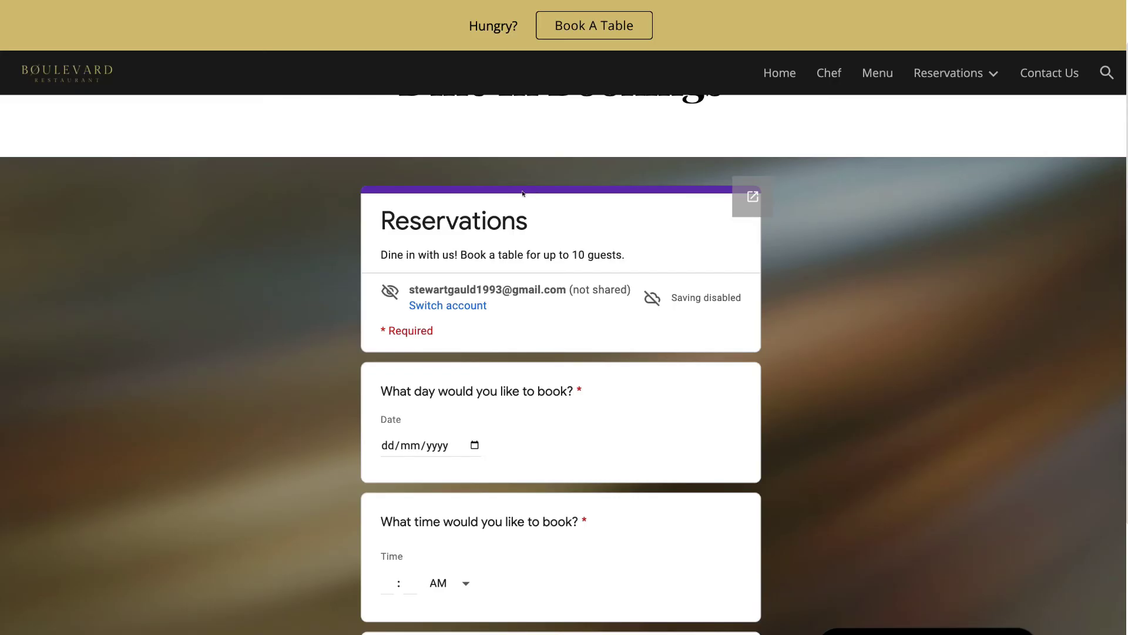
pyautogui.scroll(-1, 411, 264)
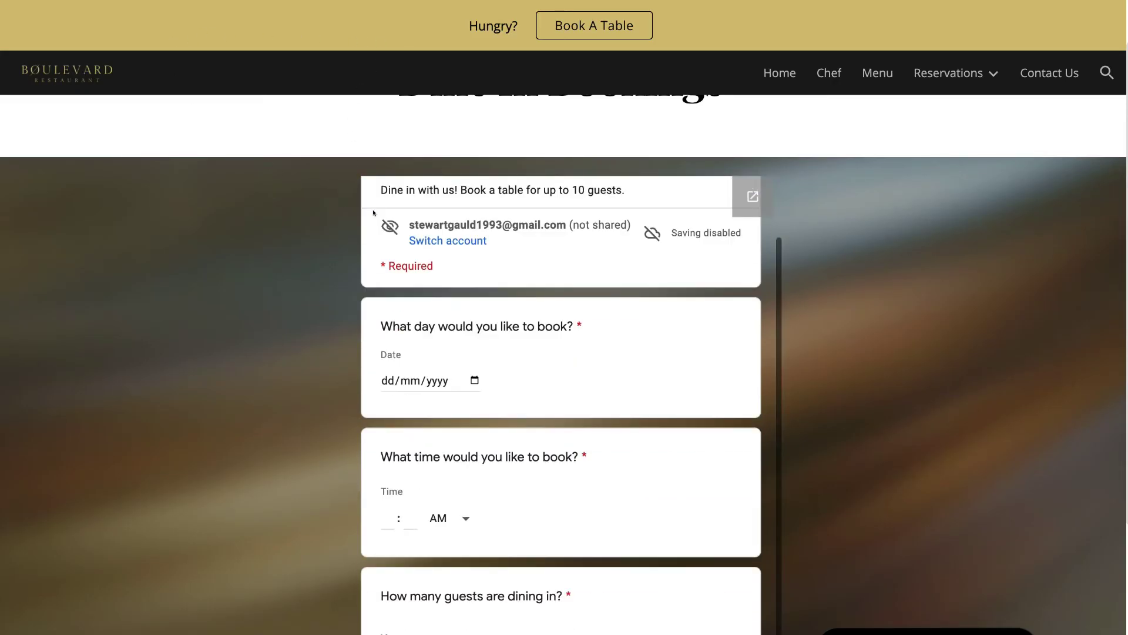
pyautogui.scroll(-1, 446, 318)
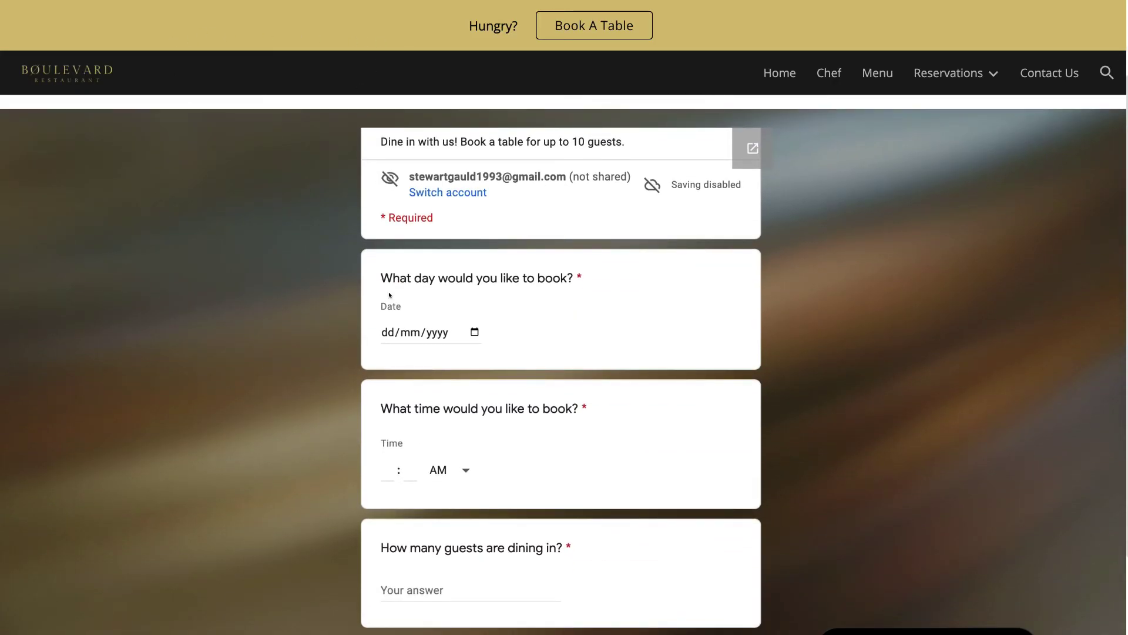
pyautogui.scroll(-2, 496, 287)
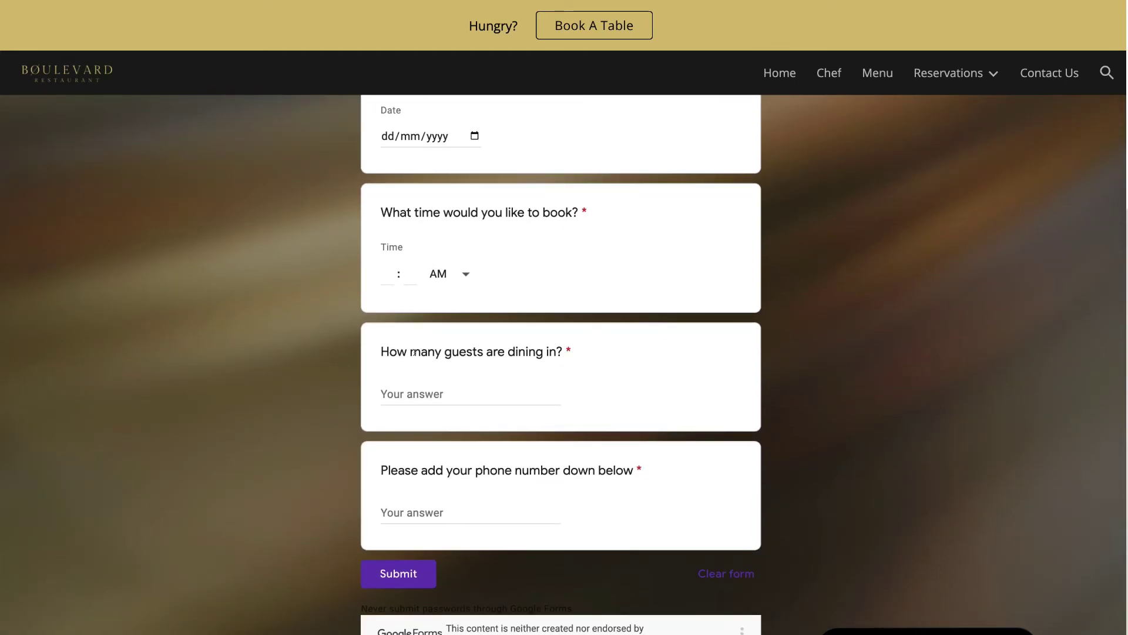
pyautogui.scroll(-1, 567, 351)
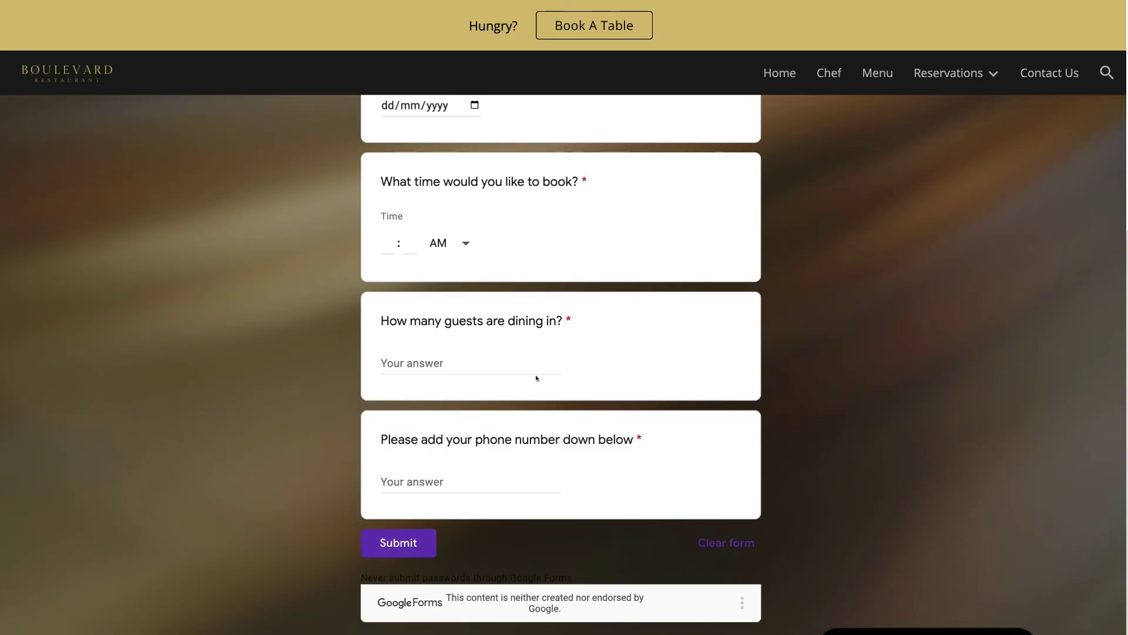
pyautogui.scroll(1, 521, 382)
pyautogui.scroll(5, 521, 382)
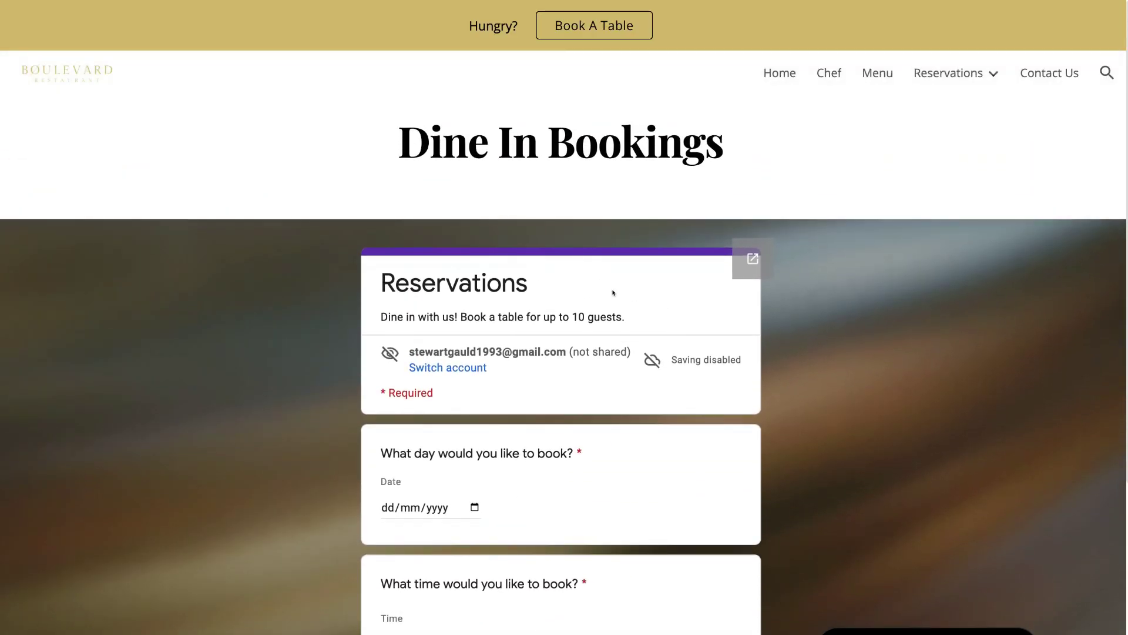